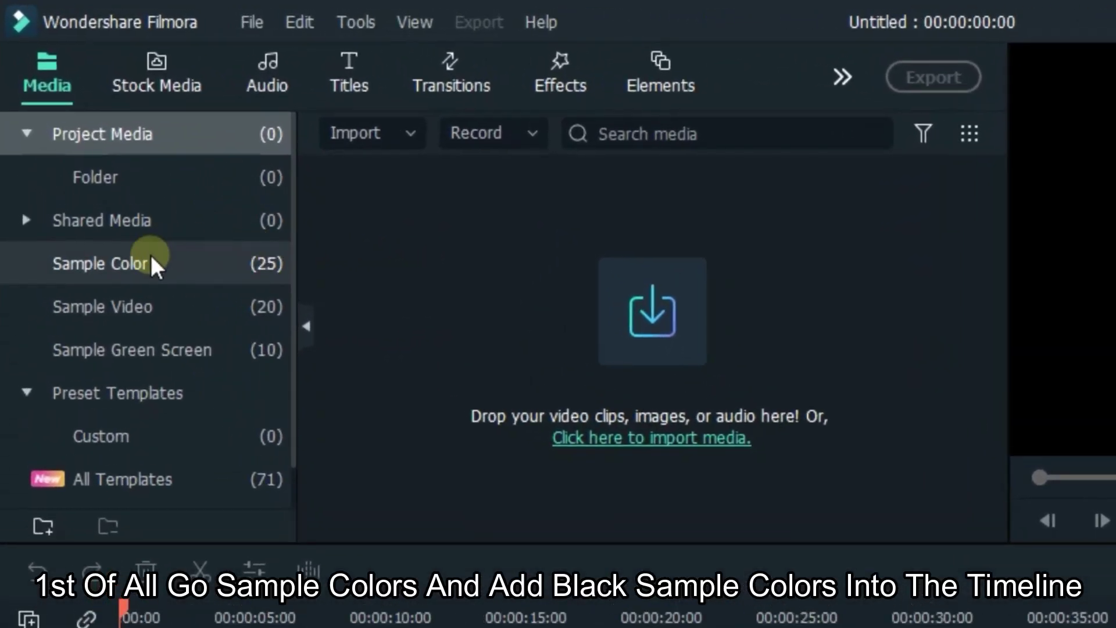
- Place the Black sample colour clip on track 1 and Default Title from Favorites on track 2
click(95, 160)
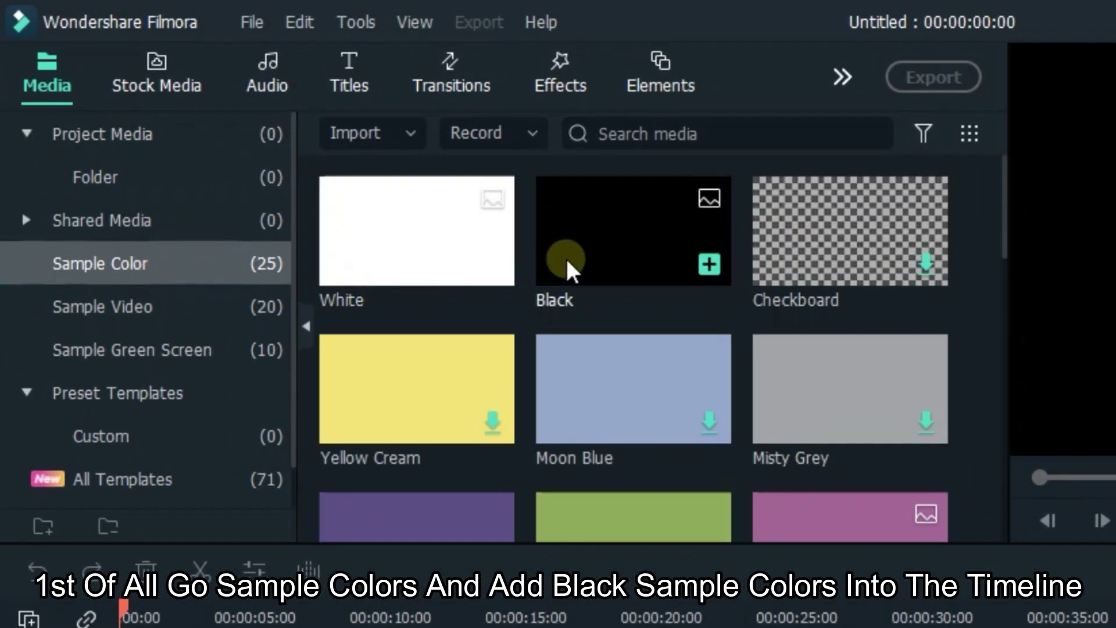
drag(566, 258, 174, 414)
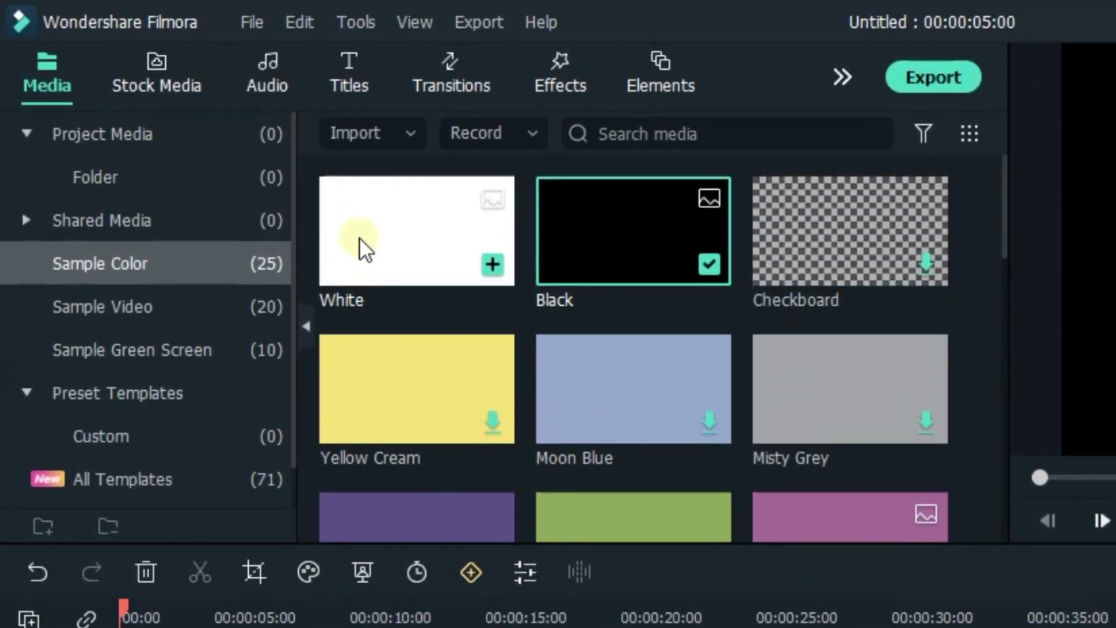
click(353, 70)
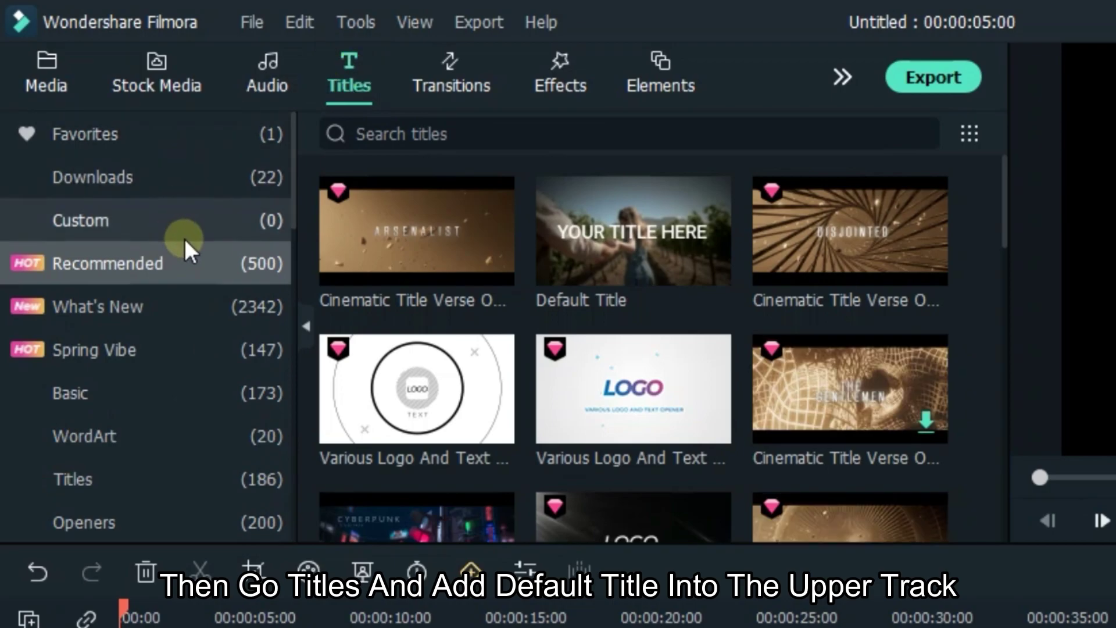
click(198, 184)
click(222, 128)
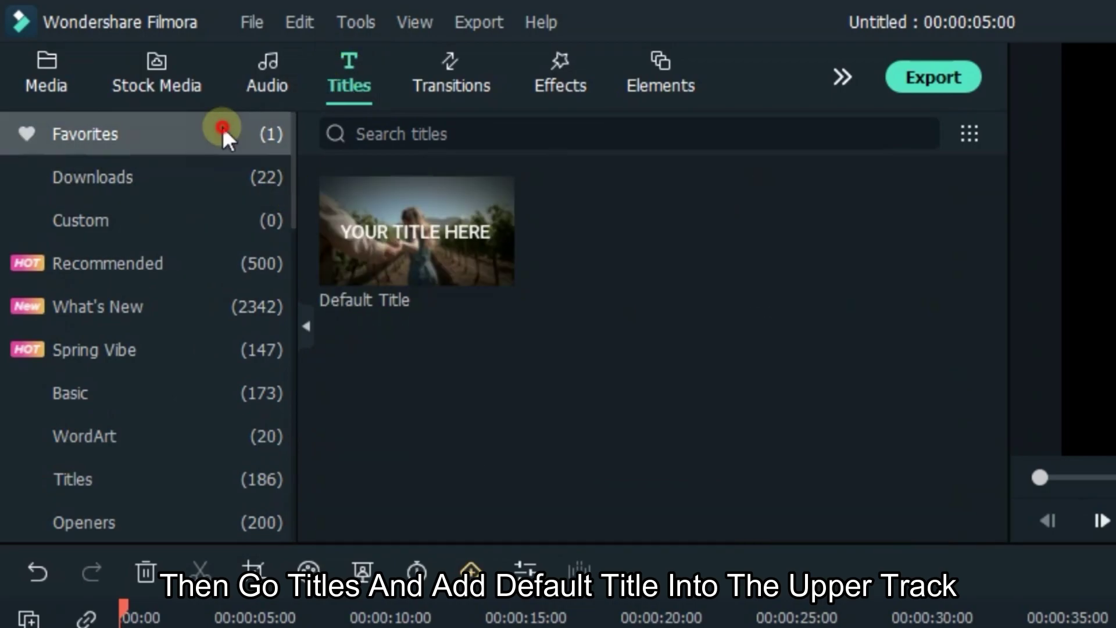
drag(416, 229, 122, 278)
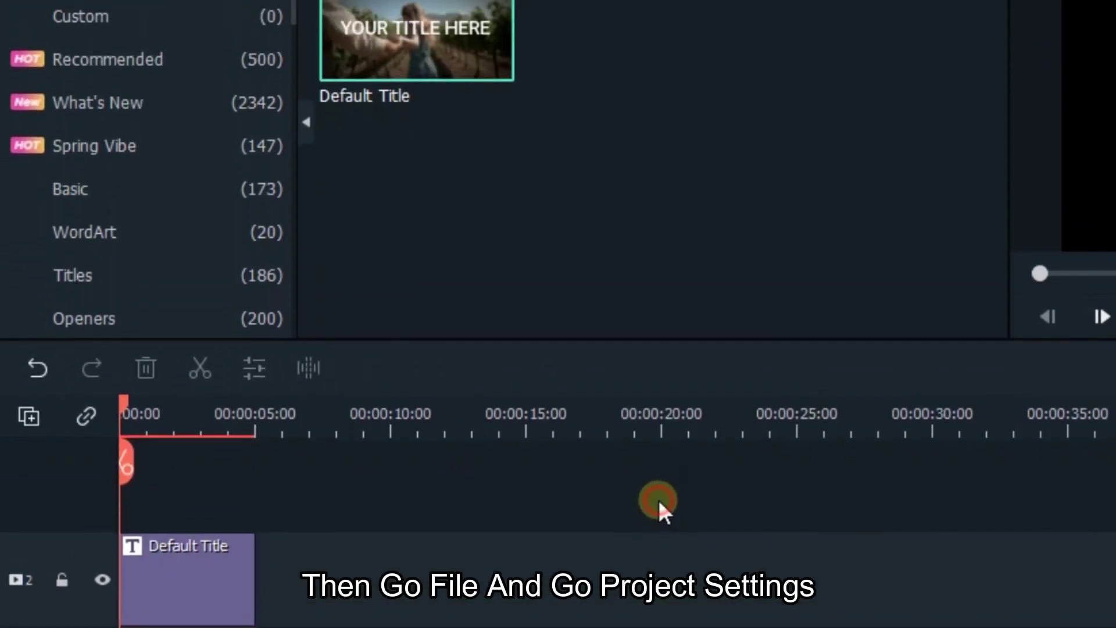
- Set the project frame rate to 60 fps in Project Settings, keeping 1920 x 1080
click(255, 21)
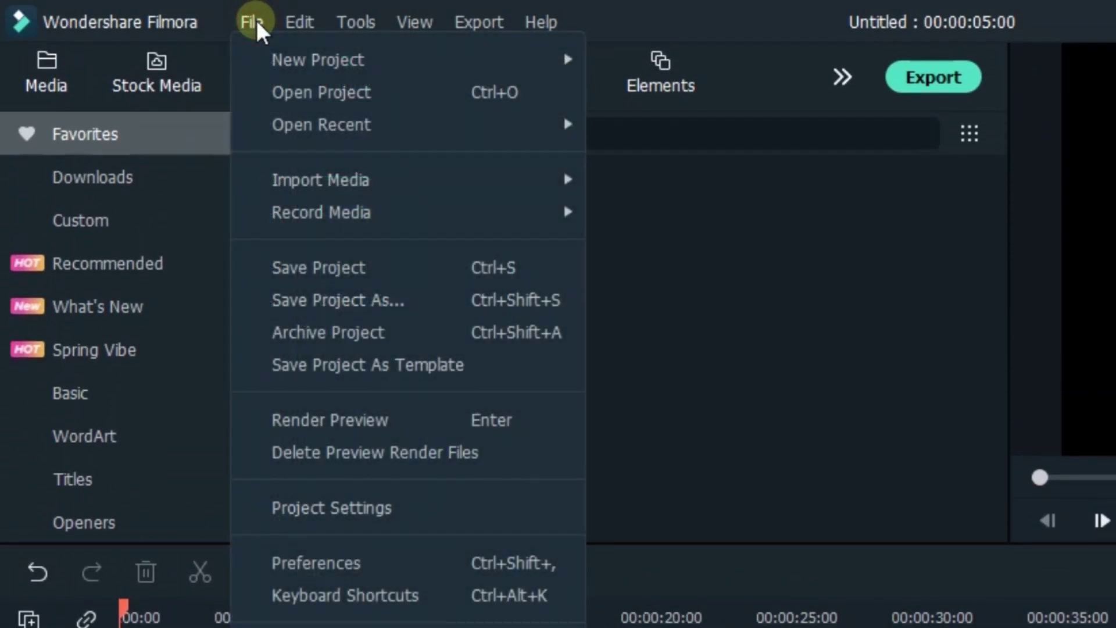
click(311, 507)
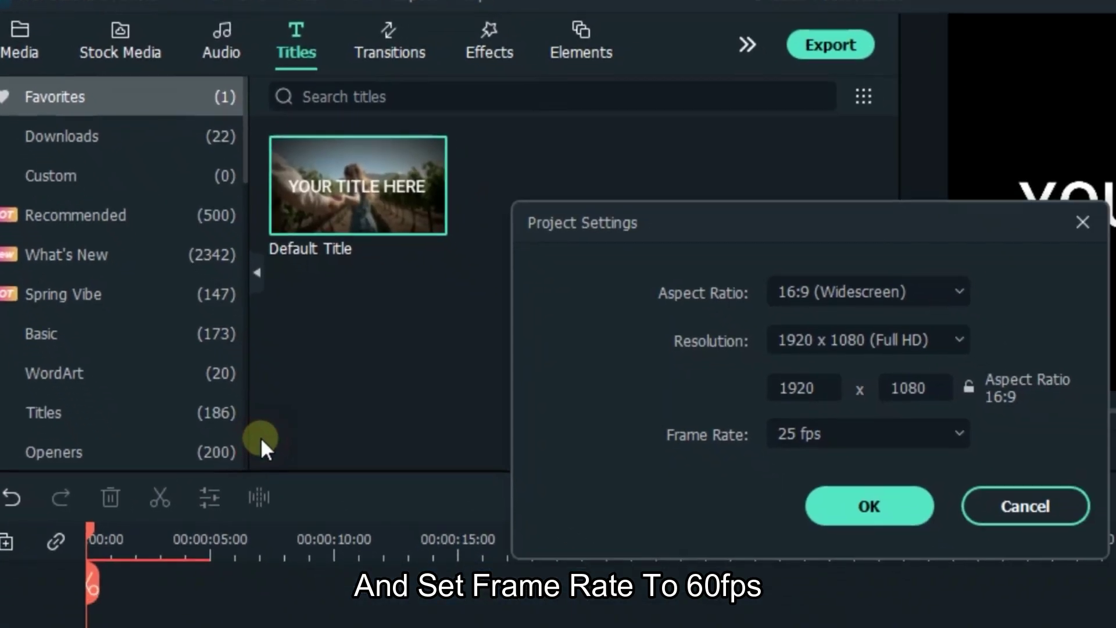
click(891, 433)
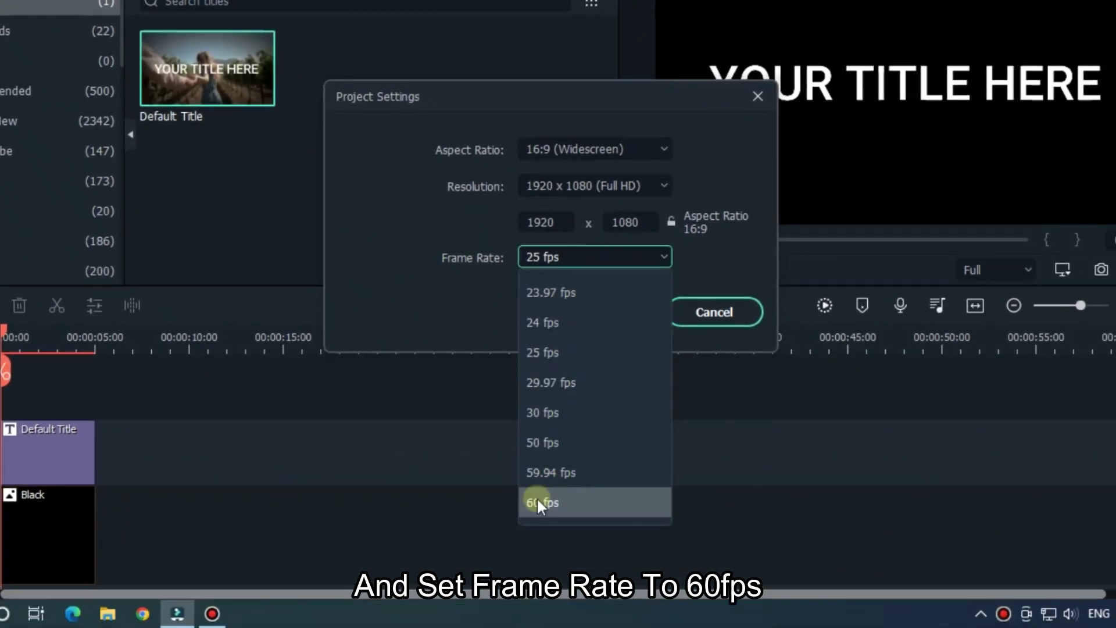
click(581, 501)
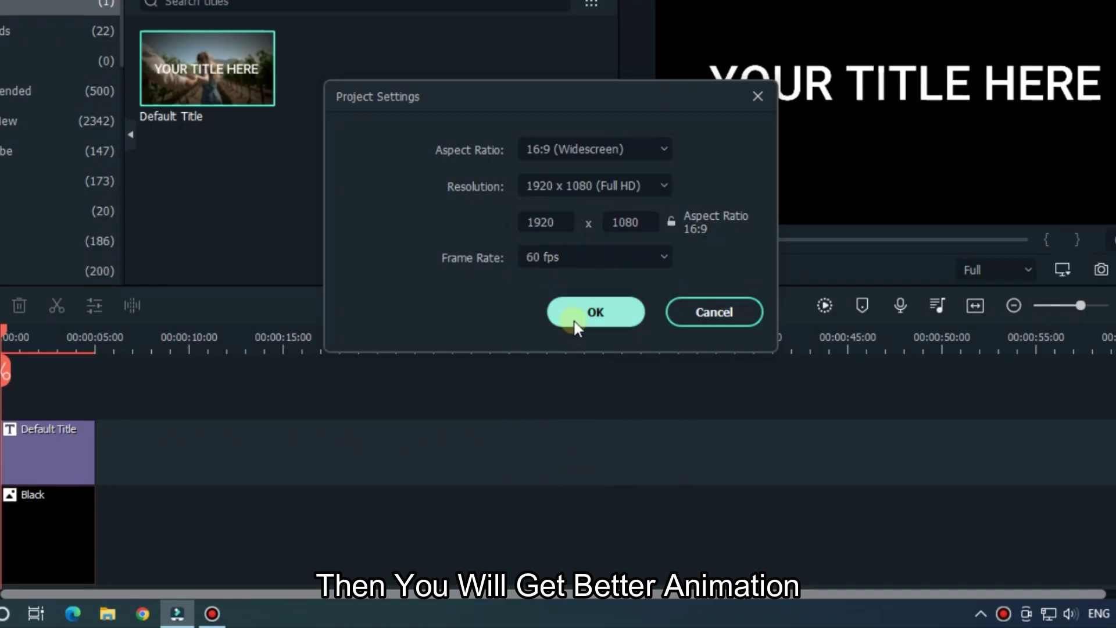
- Apply the 60 fps project settings and place the playhead at 00:00:01:30
click(576, 326)
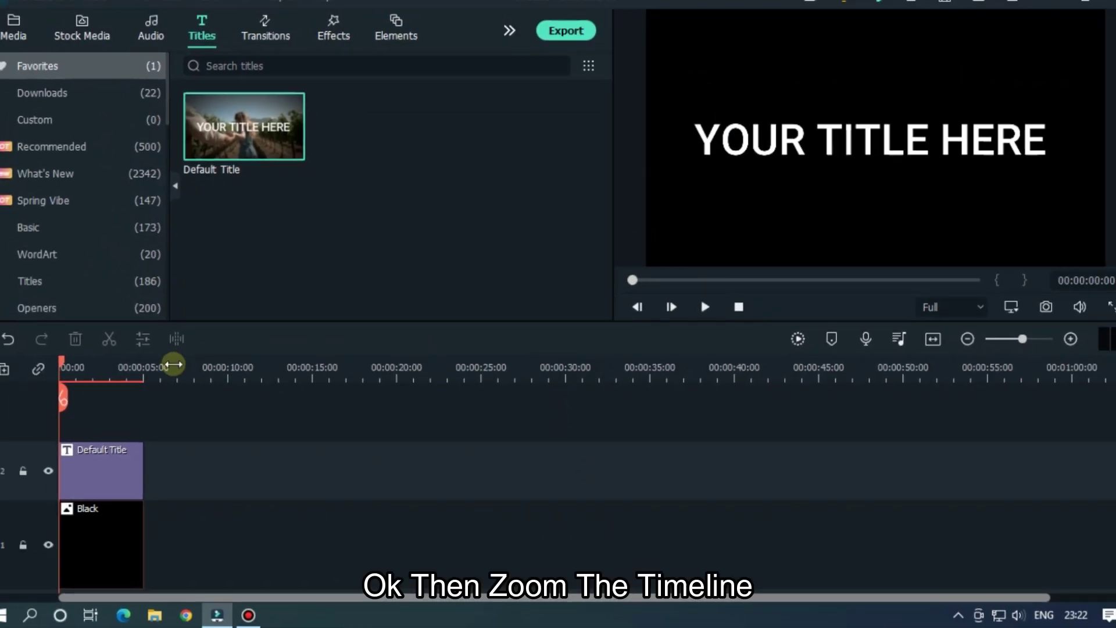
drag(174, 380, 395, 362)
click(948, 375)
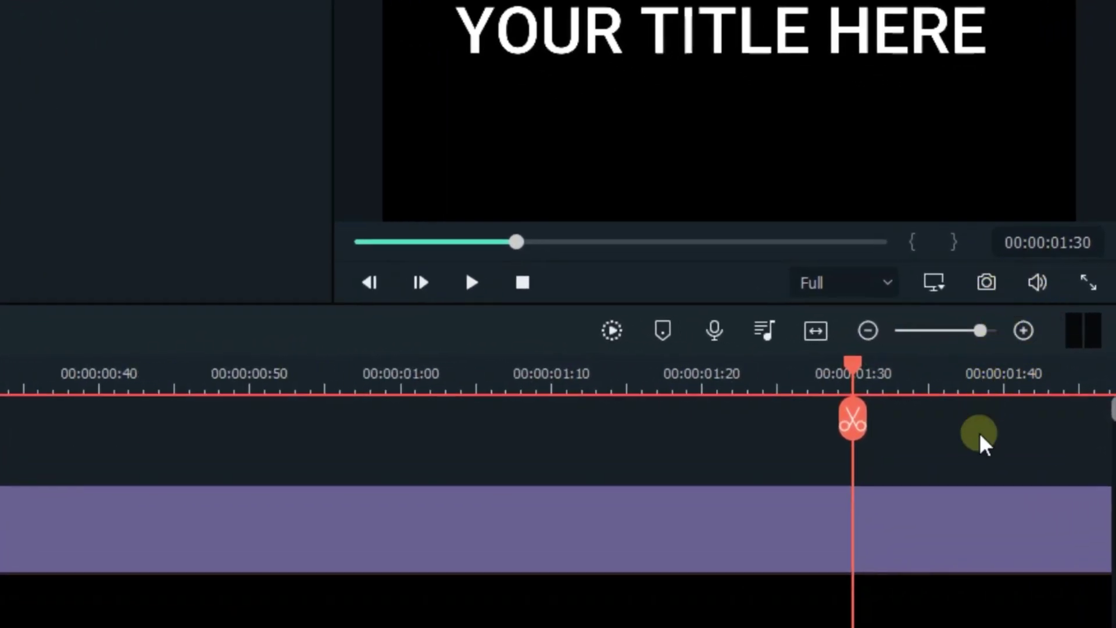
- Split the Default Title clip at the playhead, delete the right part, and rewind to 0
click(940, 552)
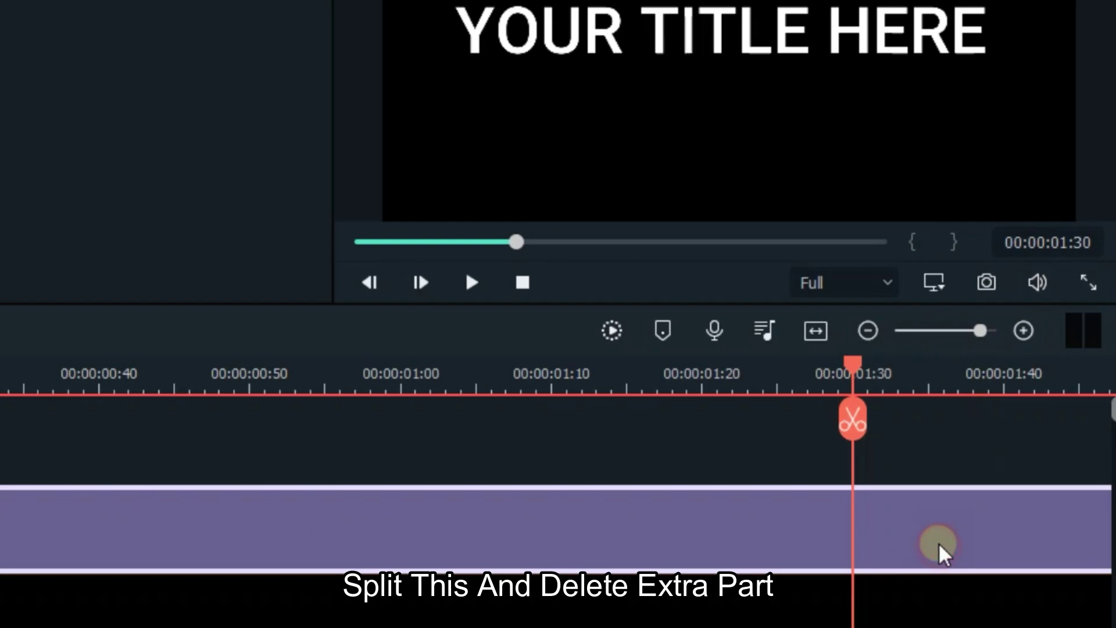
click(869, 422)
click(964, 546)
key(Delete)
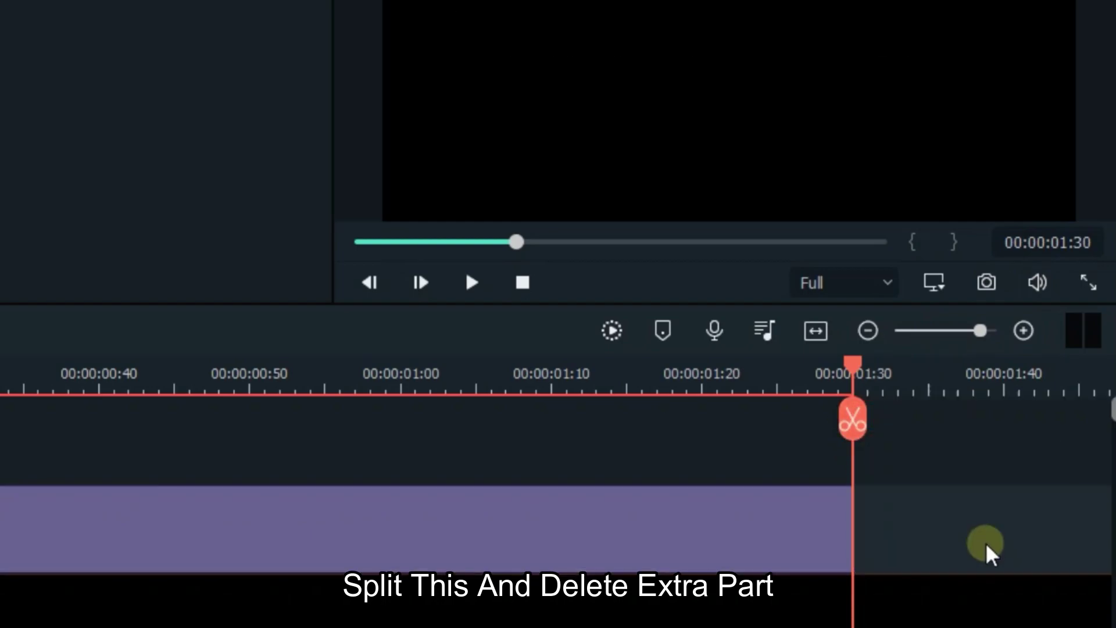
drag(523, 243, 104, 246)
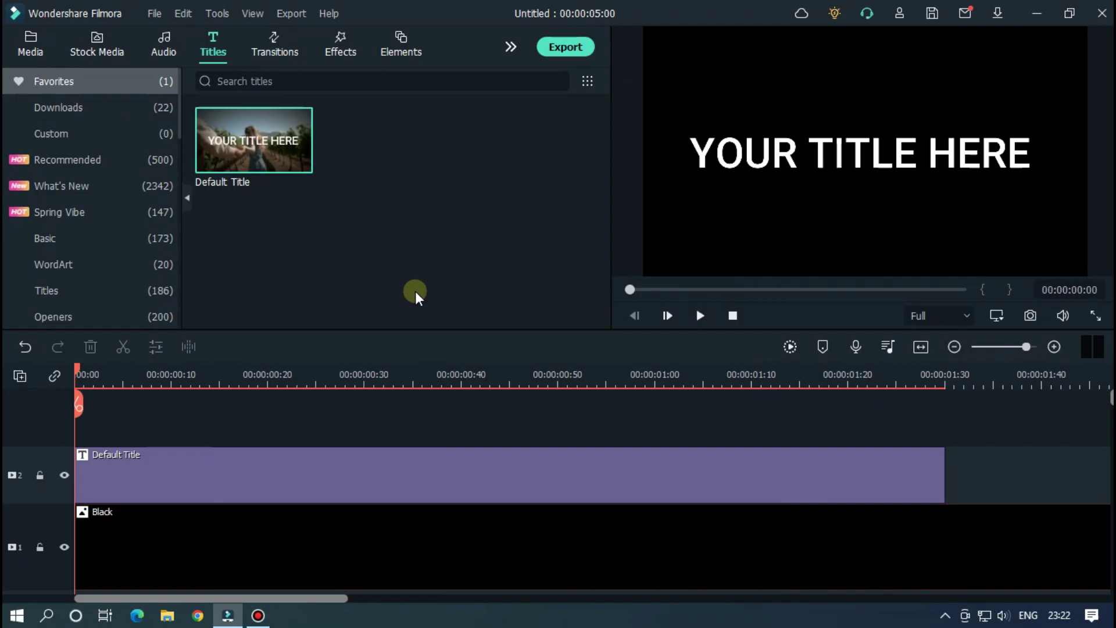
- Replace the Default Title text with 'Last Chance'
click(408, 482)
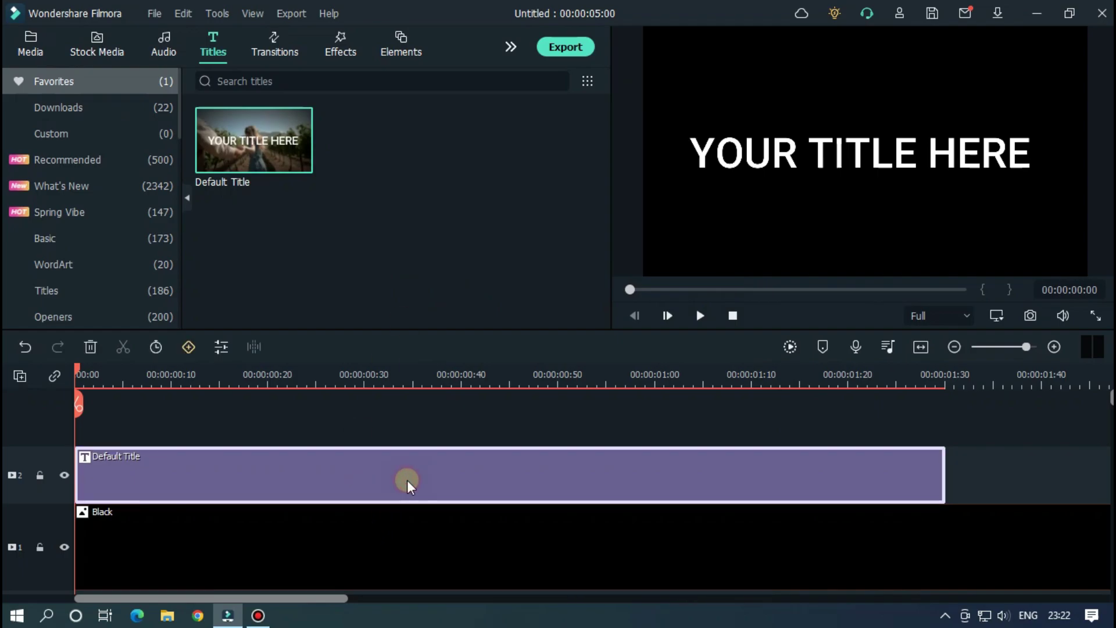
click(810, 45)
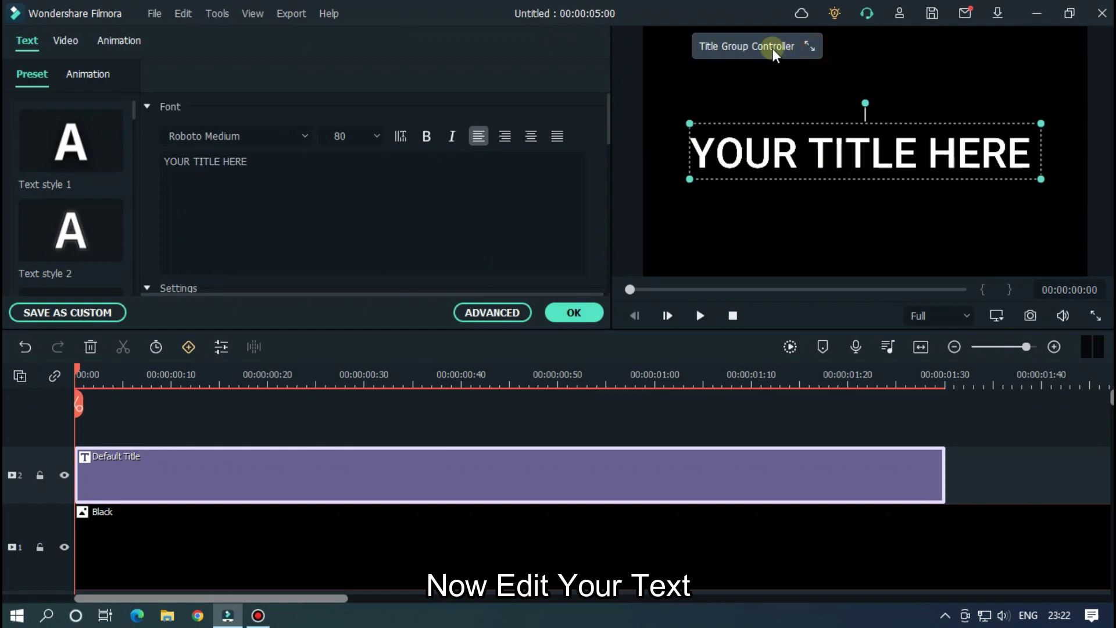
drag(773, 42, 721, 6)
click(311, 172)
key(ctrl+a)
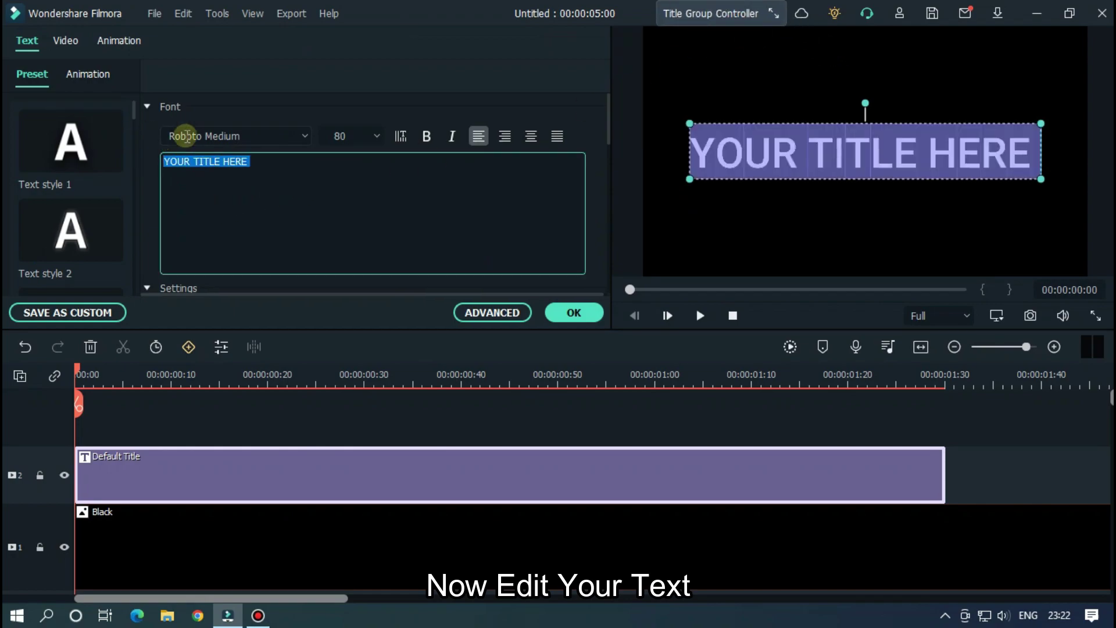
text(Last Chance)
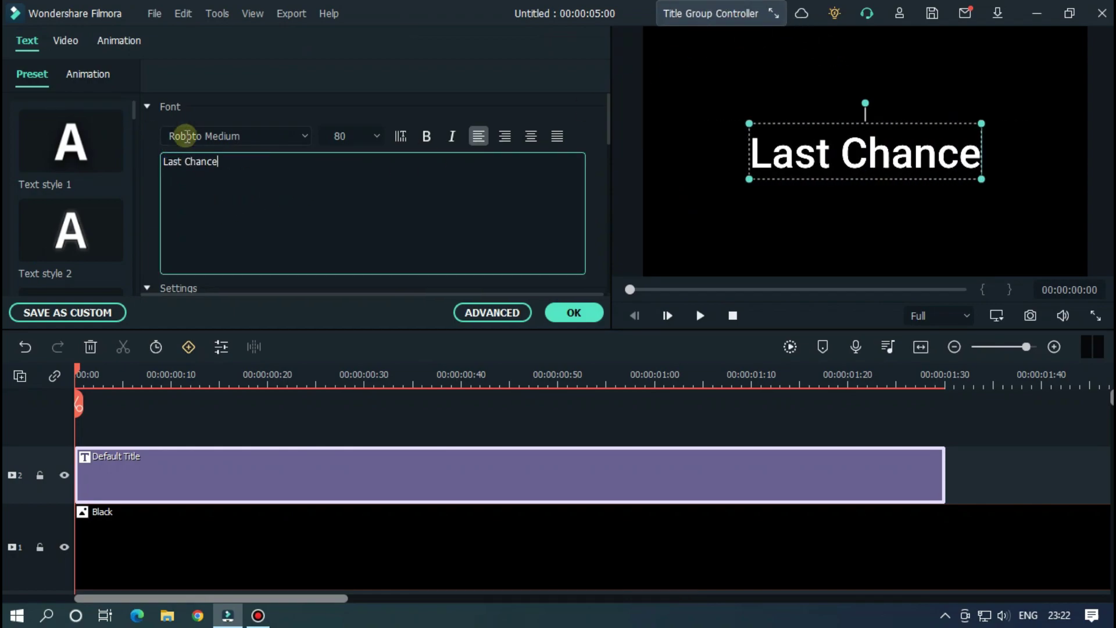
- Set the title font to Abril Fatface at size 40 and finish editing
click(249, 139)
text(abril Fatface)
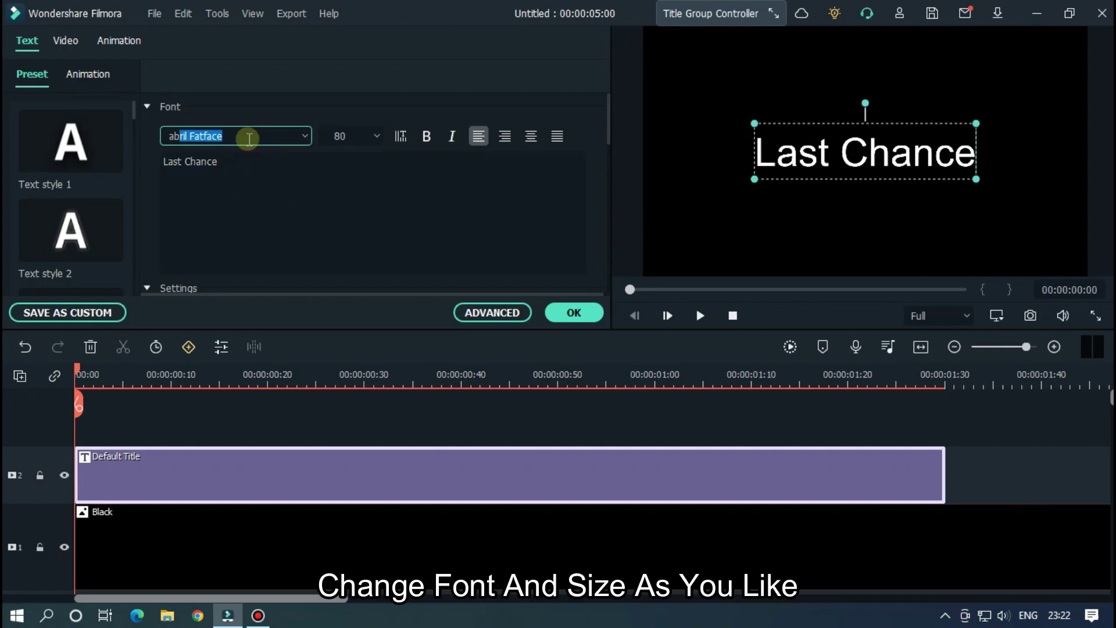
key(Return)
click(365, 140)
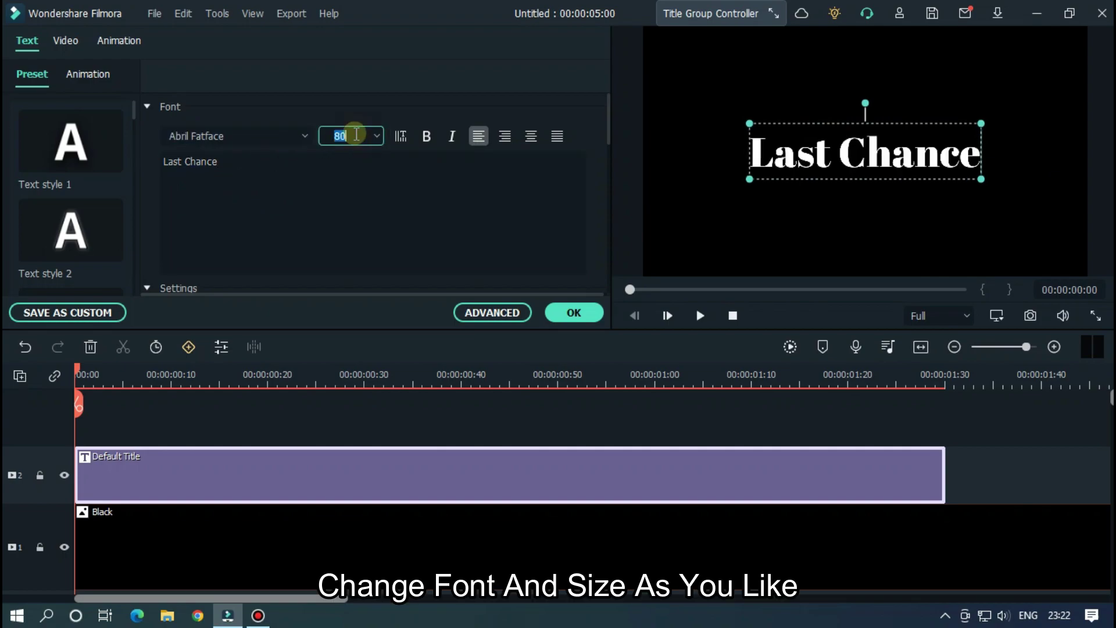
text(40)
click(593, 400)
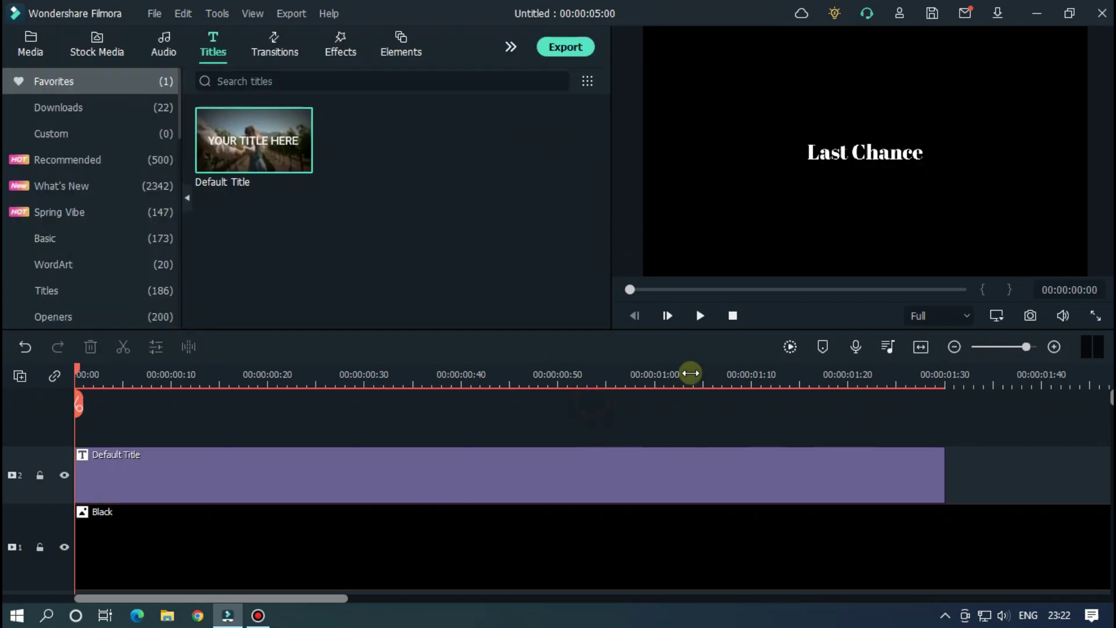
- In Animation > Customize, add a start keyframe with Position X 1300
click(666, 464)
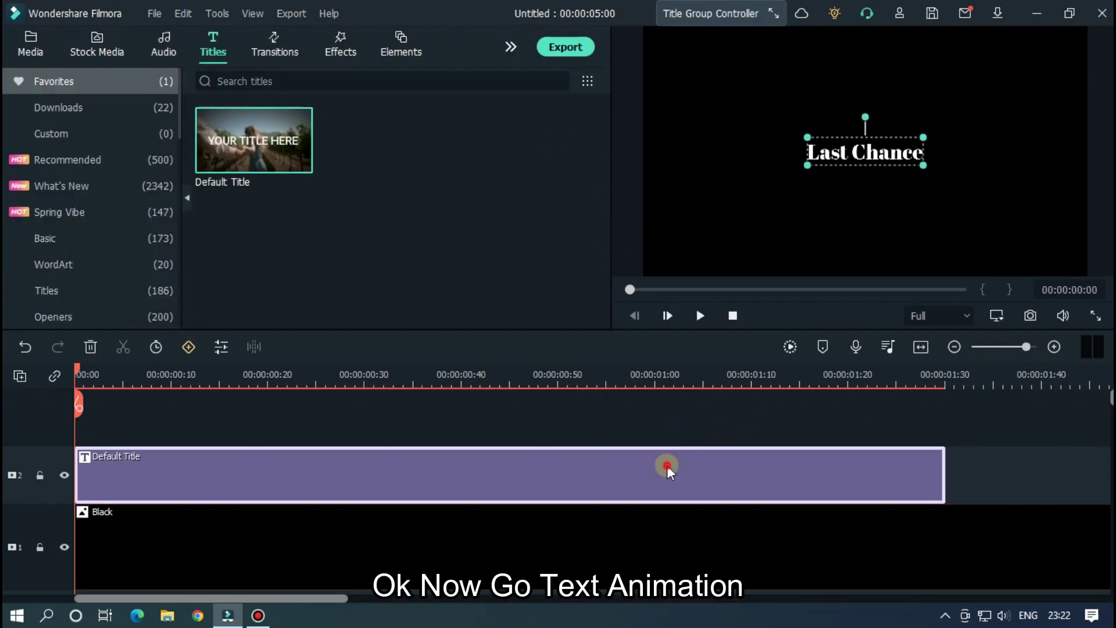
double_click(549, 479)
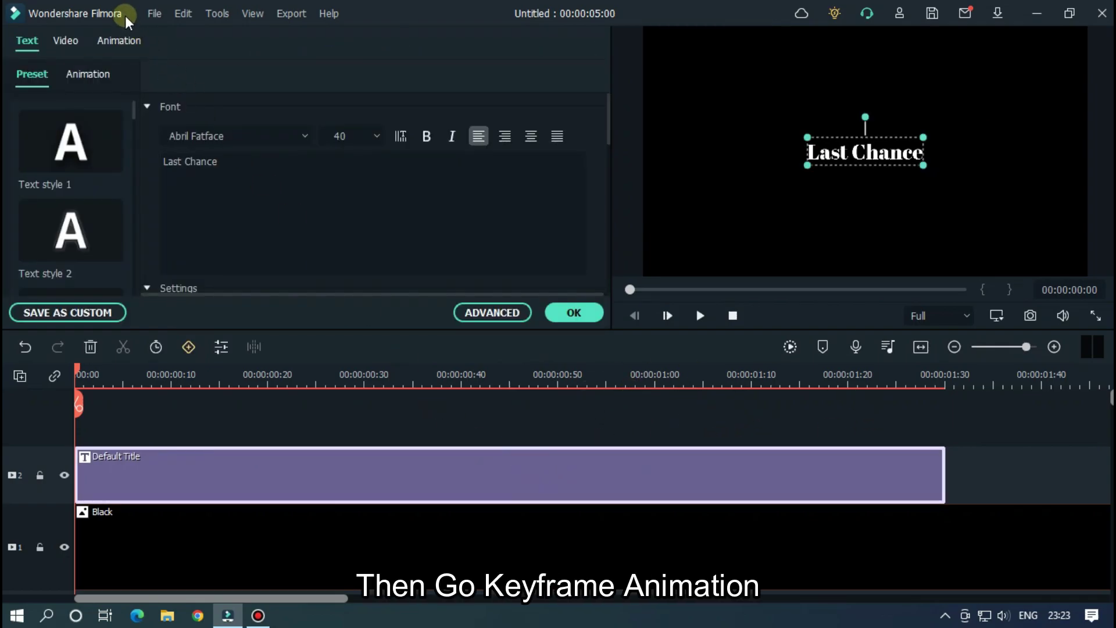
click(121, 42)
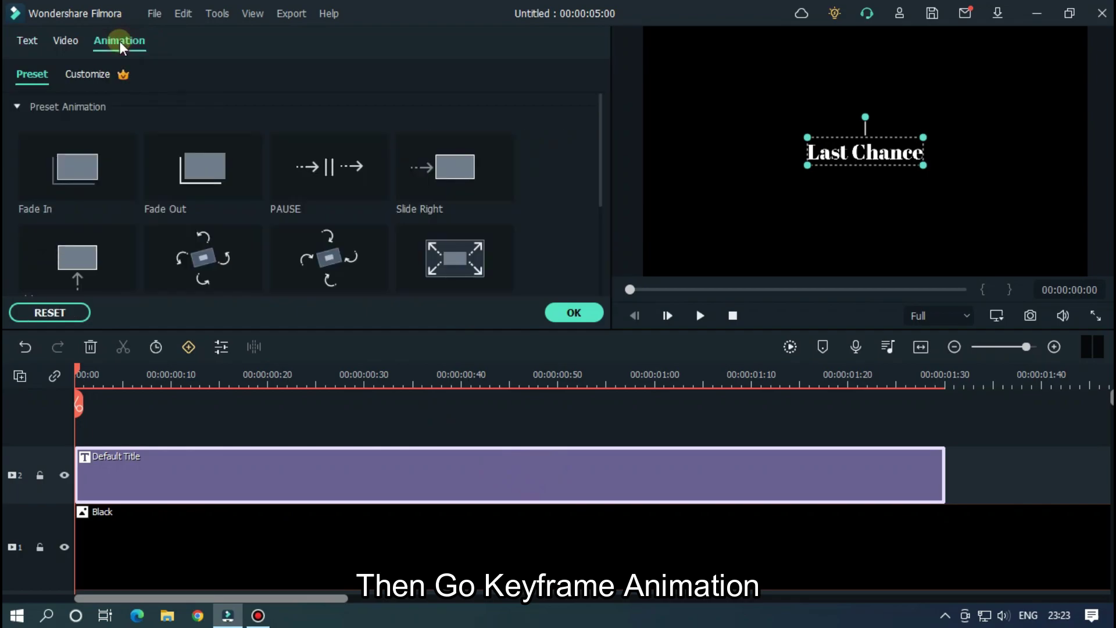
click(87, 74)
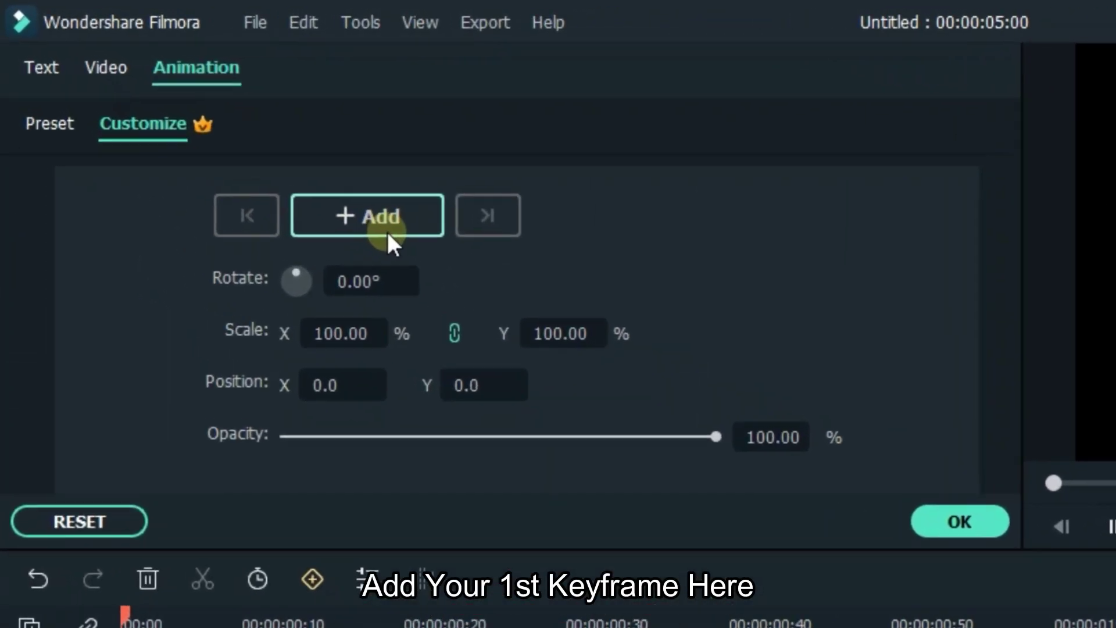
click(385, 221)
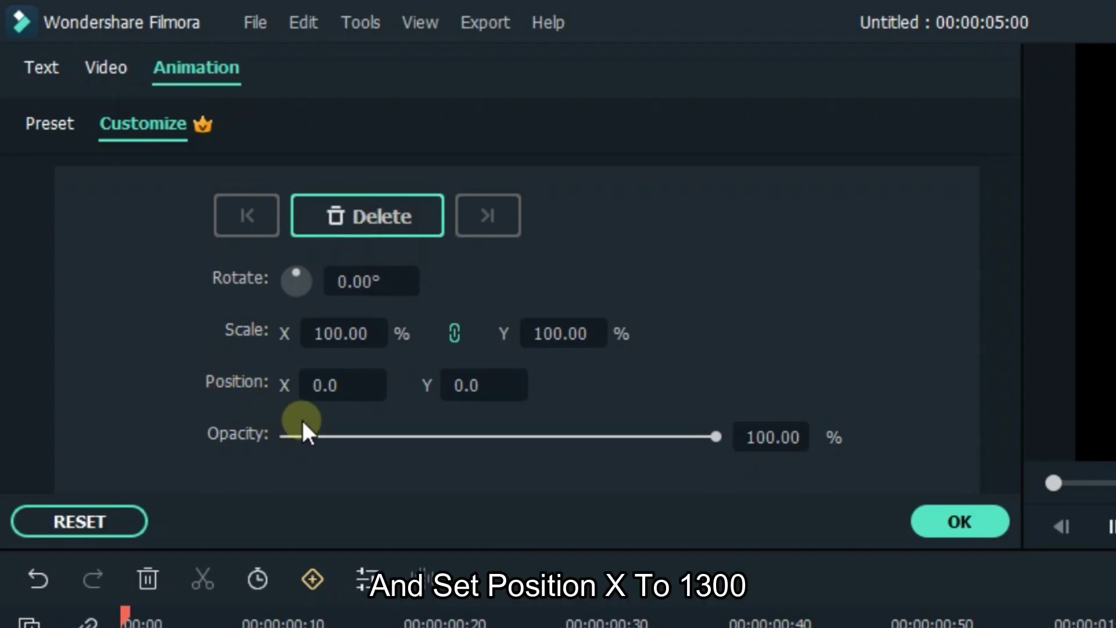
click(325, 386)
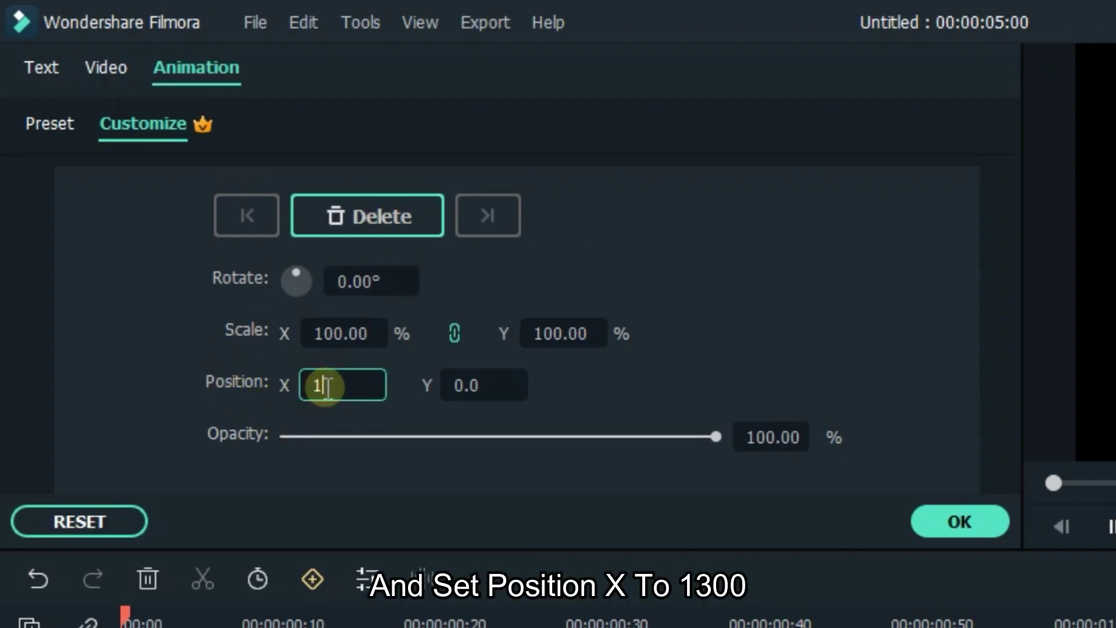
text(130)
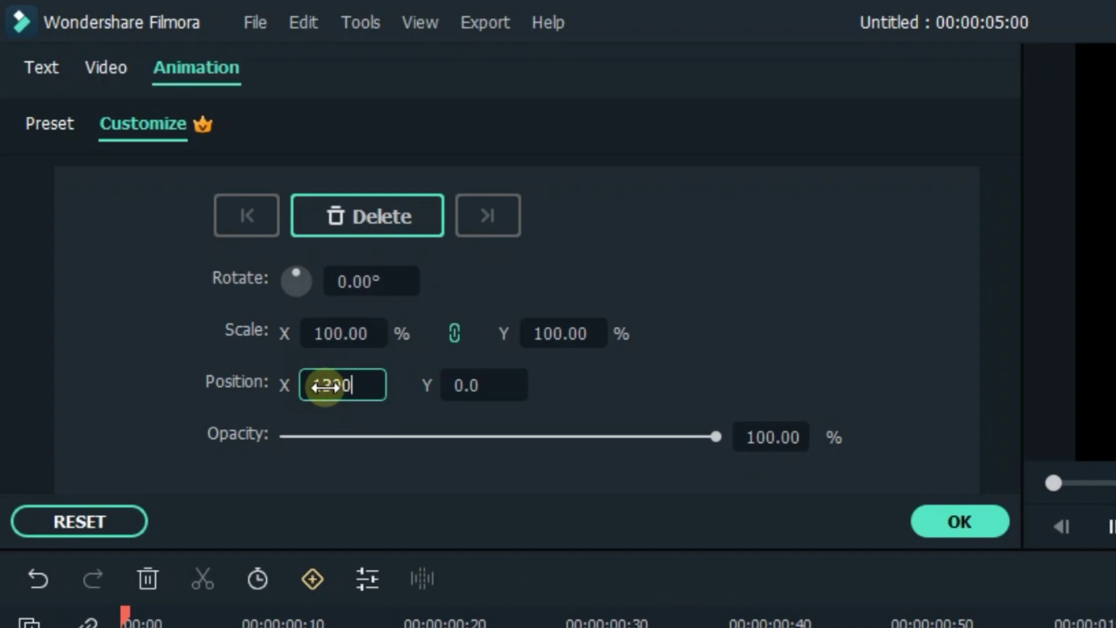
text(0)
key(Return)
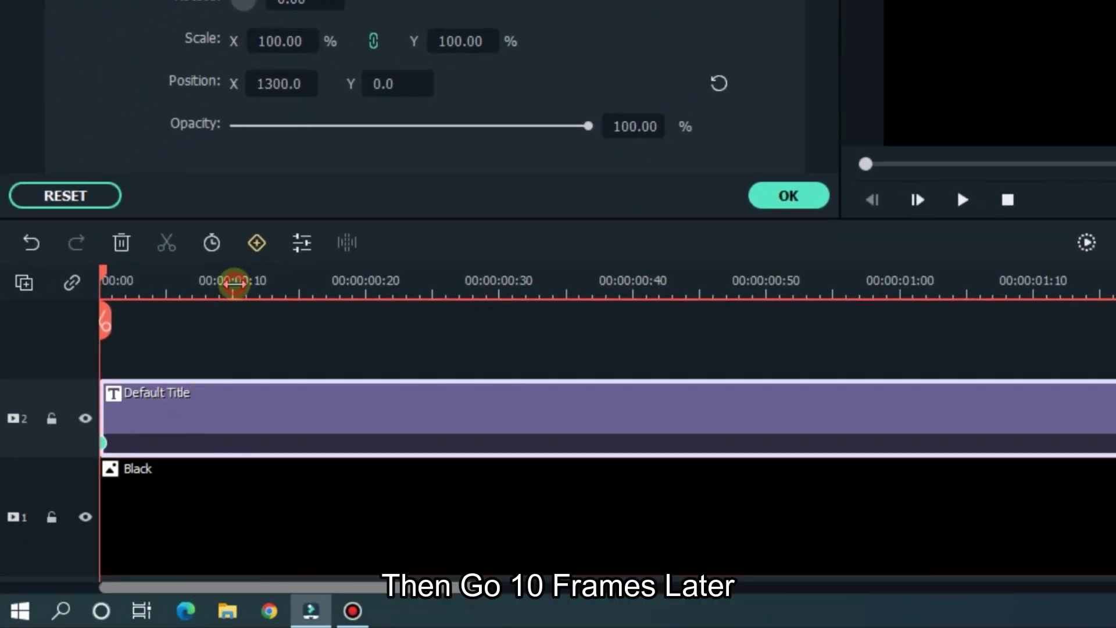
- At 00:00:00:10, set Position X to 200 to add a second keyframe
click(233, 283)
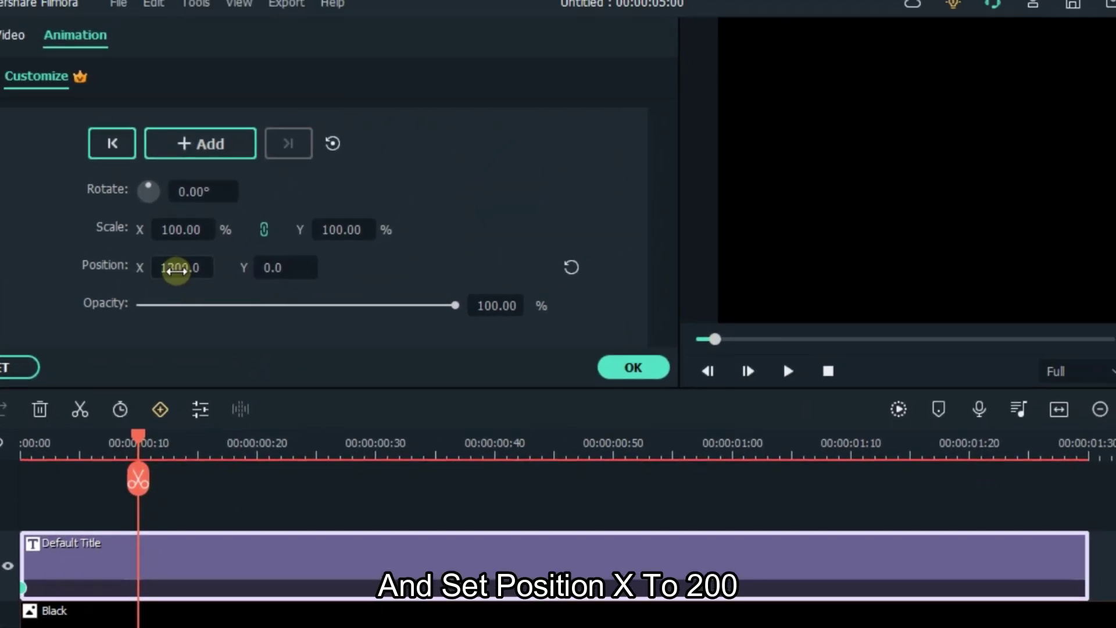
double_click(276, 84)
text(20)
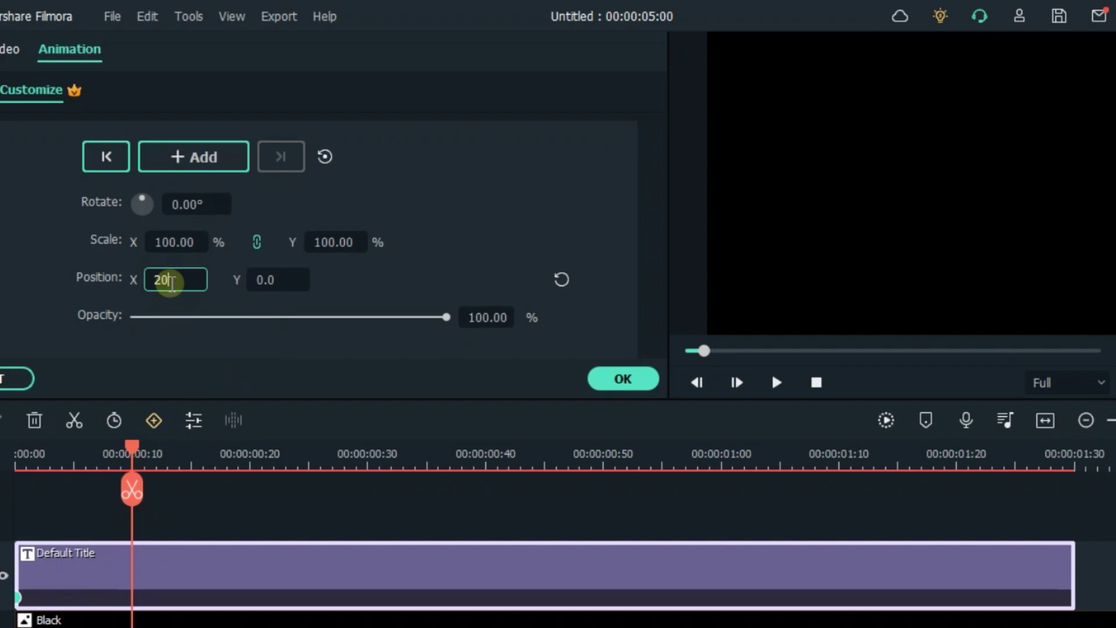
text(0)
key(Return)
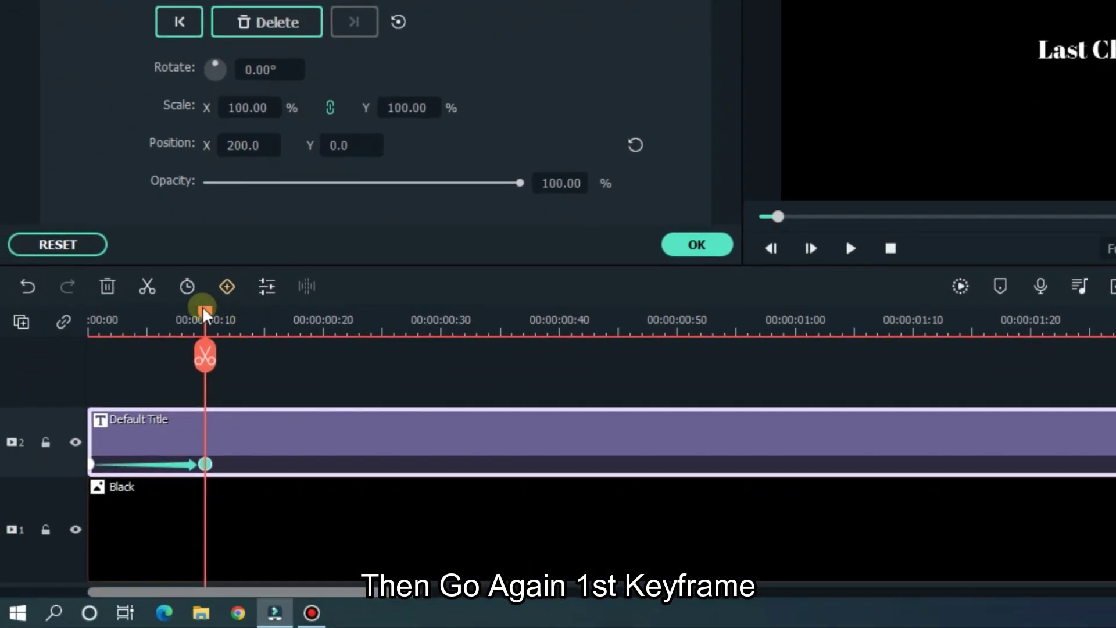
- Set the first keyframe's opacity to 0, then step three frames forward
drag(207, 320, 62, 314)
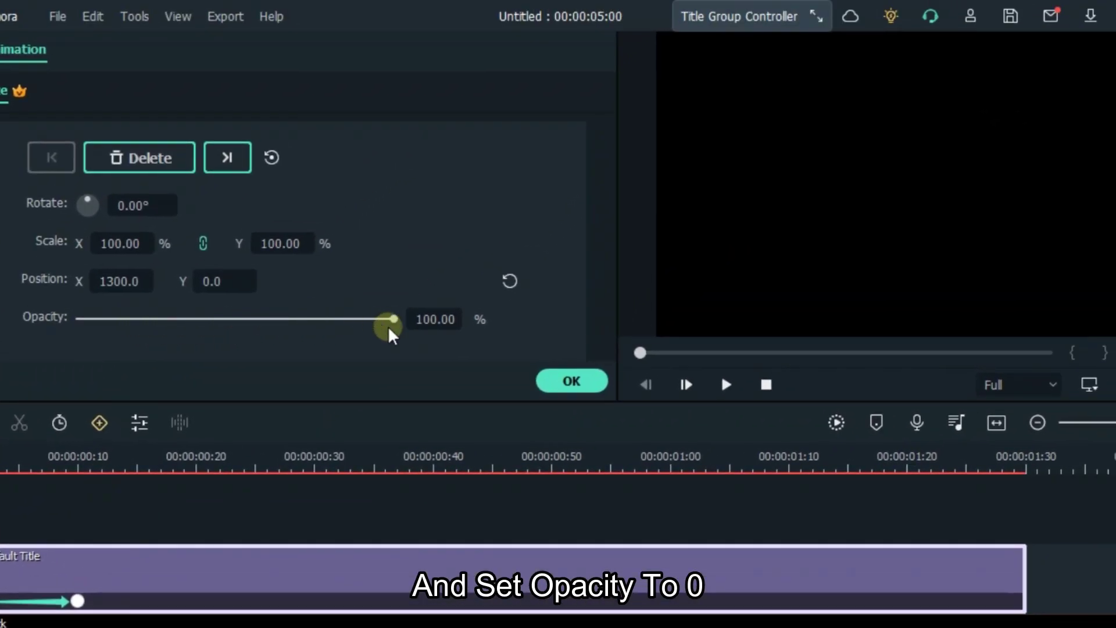
drag(385, 318, 12, 348)
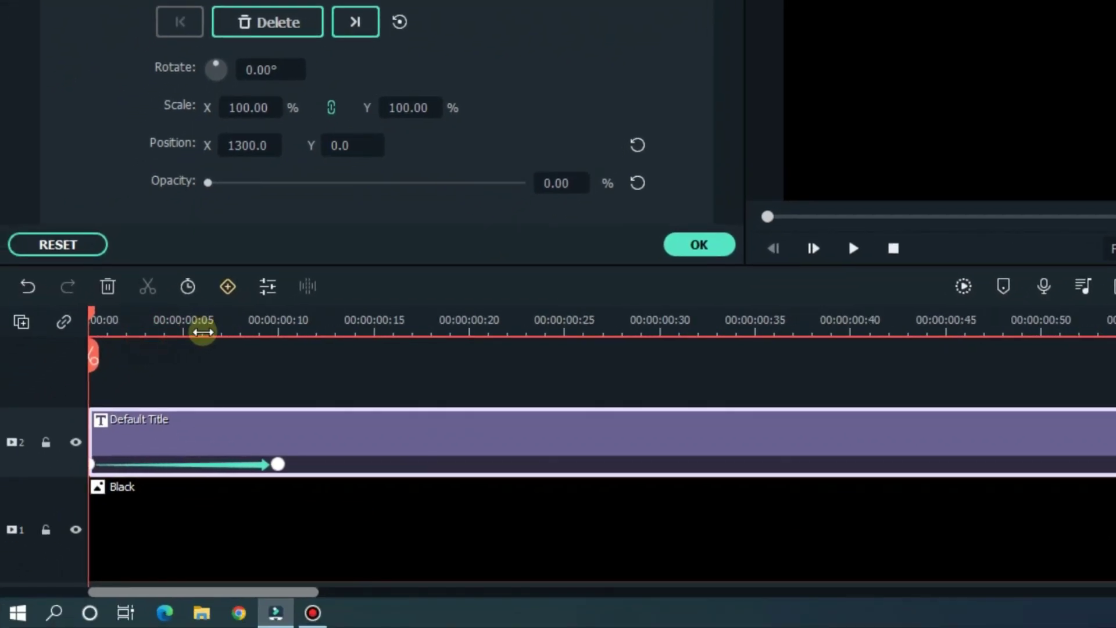
drag(203, 332, 255, 332)
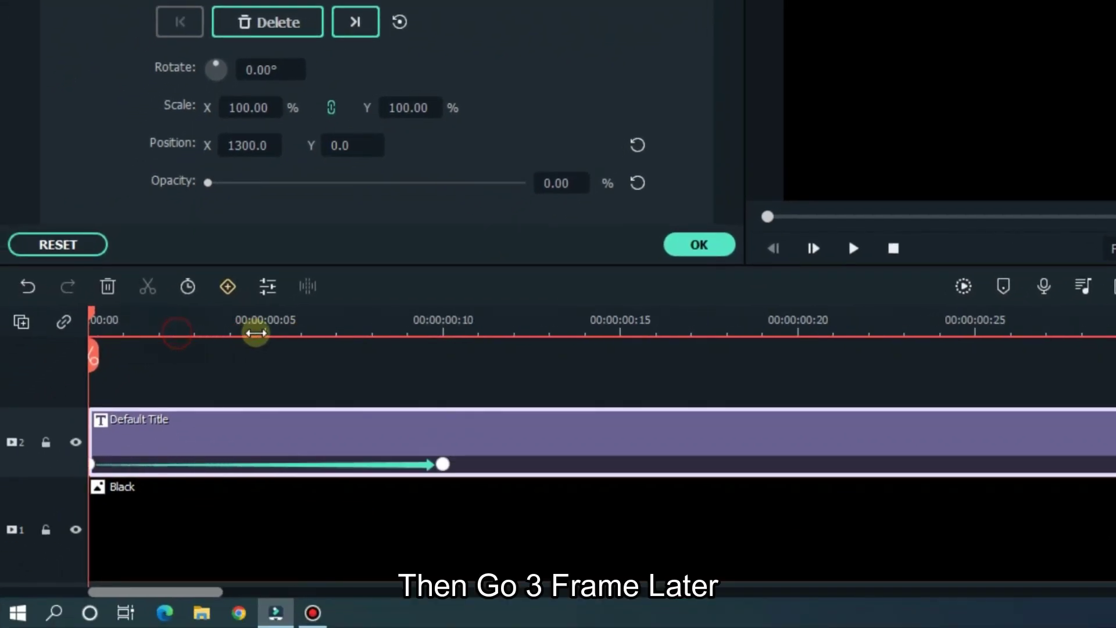
key(Right)
key(Right)
key(Right)
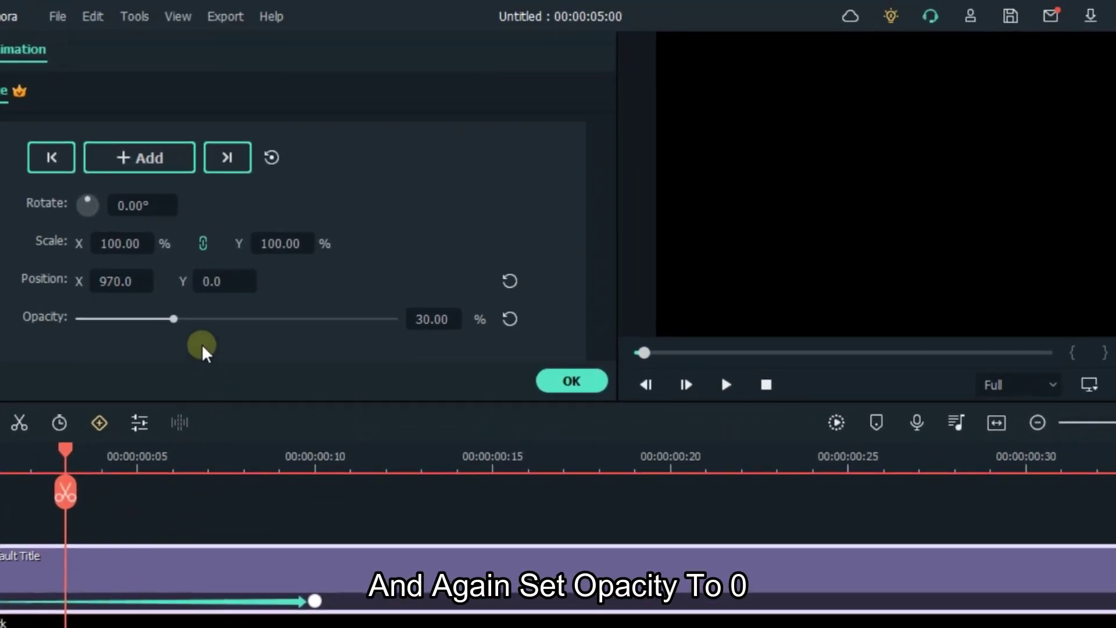
- Add an opacity 0 keyframe at frame 3 and preview the 'Last Chance' slide-in from the start
drag(291, 187, 290, 192)
drag(158, 319, 19, 317)
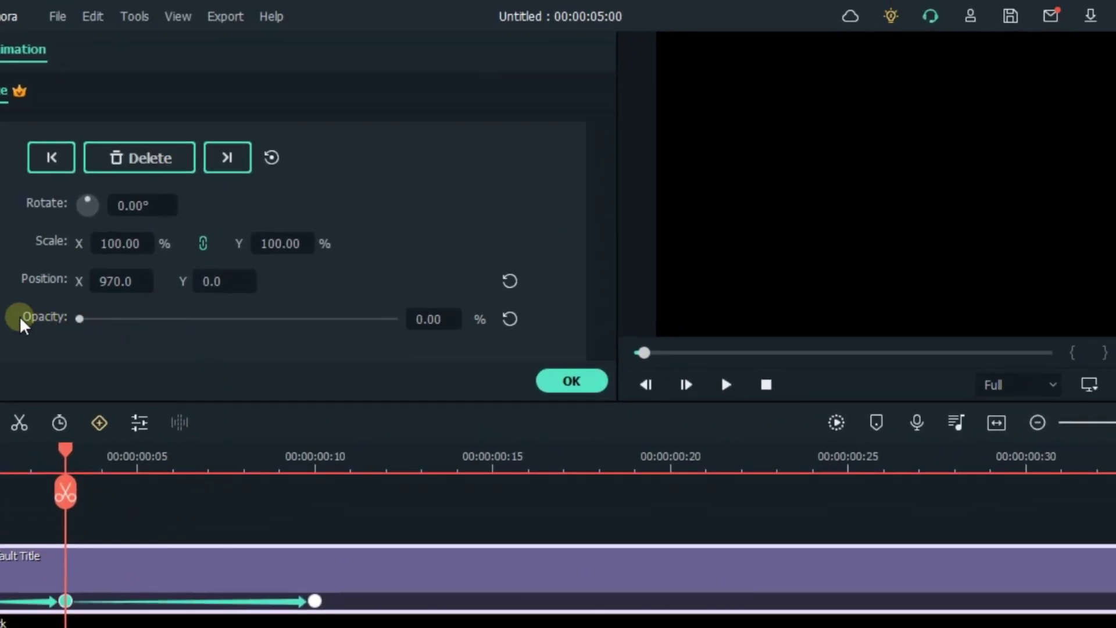
drag(435, 449, 347, 445)
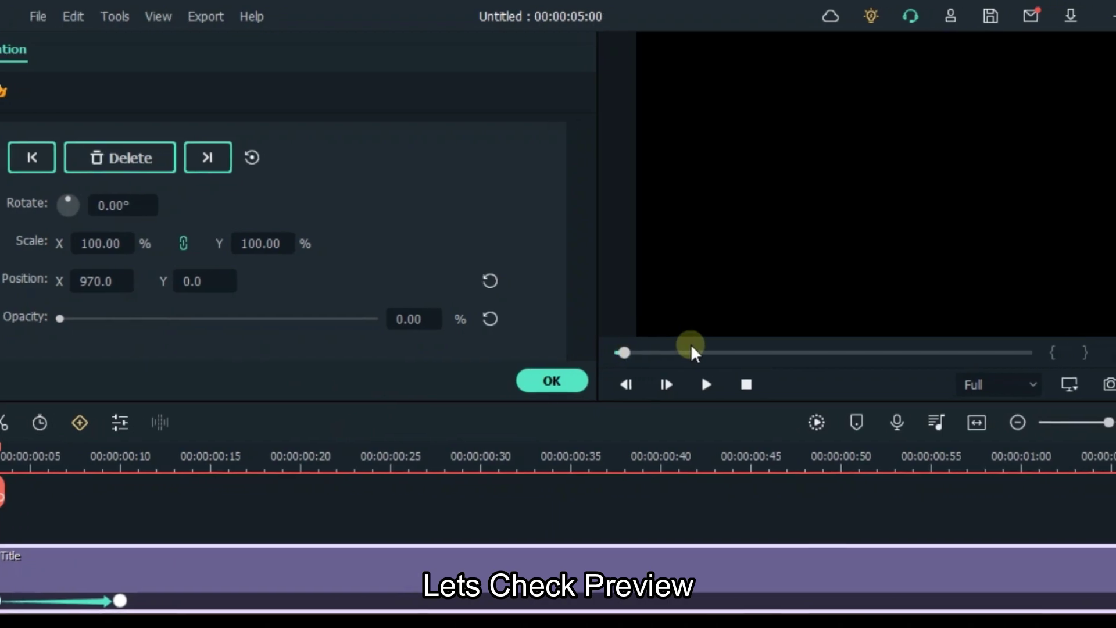
drag(644, 353, 437, 378)
key(space)
key(space)
key(space)
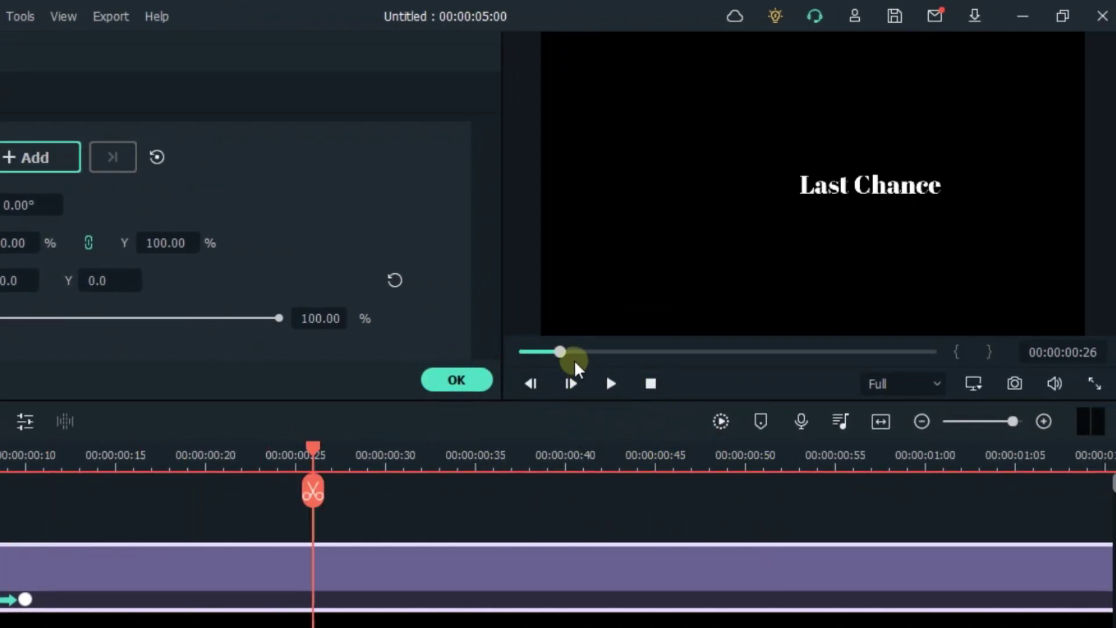
drag(560, 353, 467, 365)
key(space)
key(space)
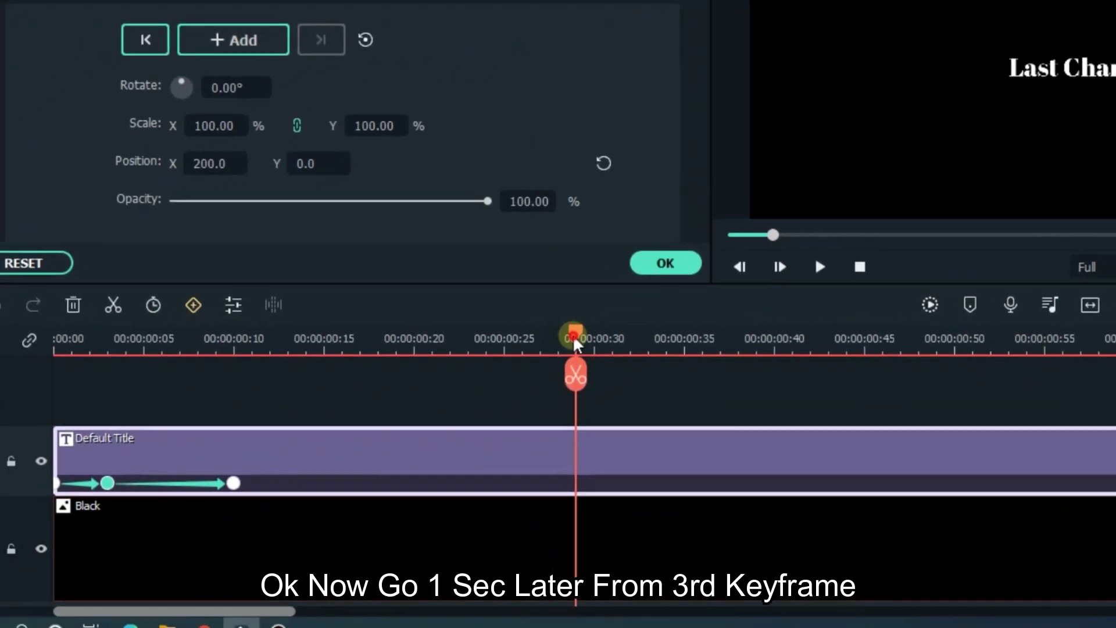
- Move the playhead to 00:00:01:10, one second past the third keyframe
drag(367, 453, 40, 462)
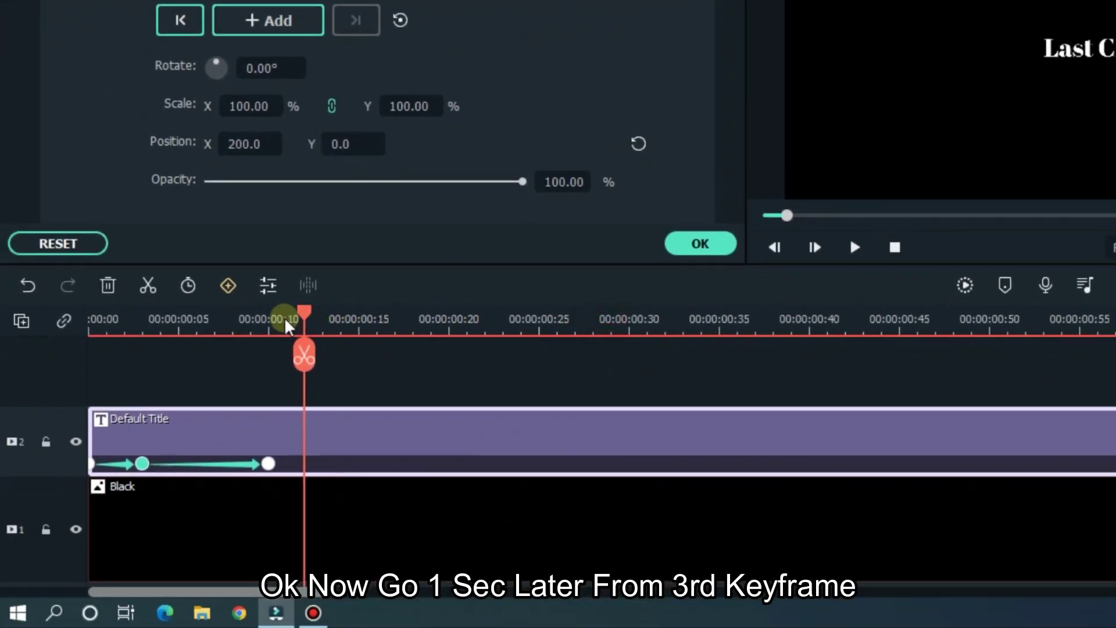
drag(287, 325, 268, 319)
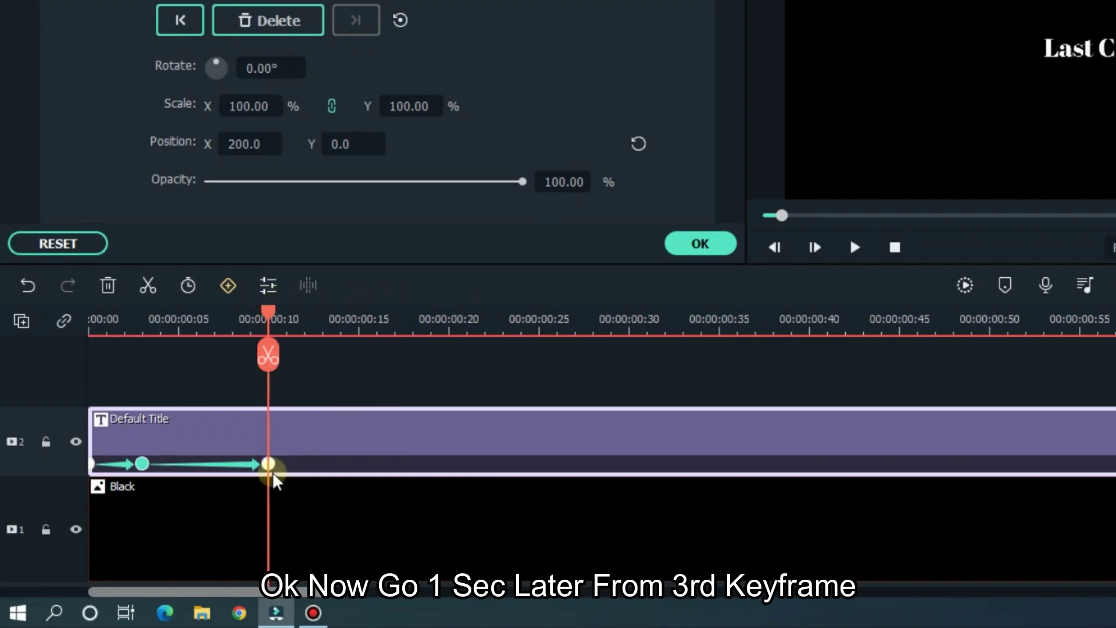
drag(689, 328, 595, 321)
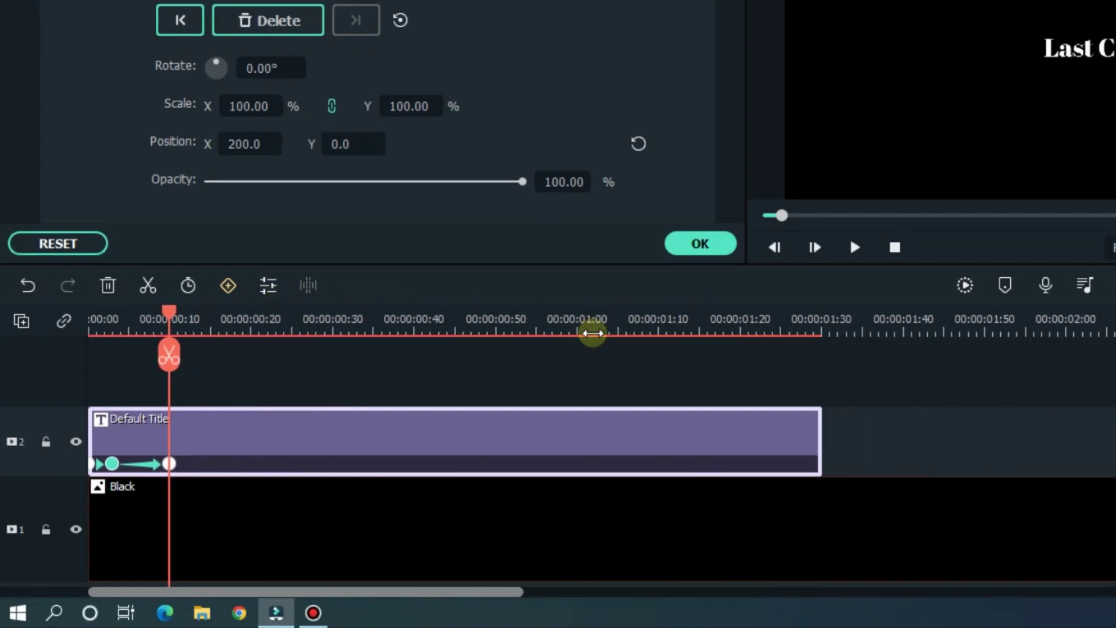
click(633, 321)
scroll(806, 319, up, 2)
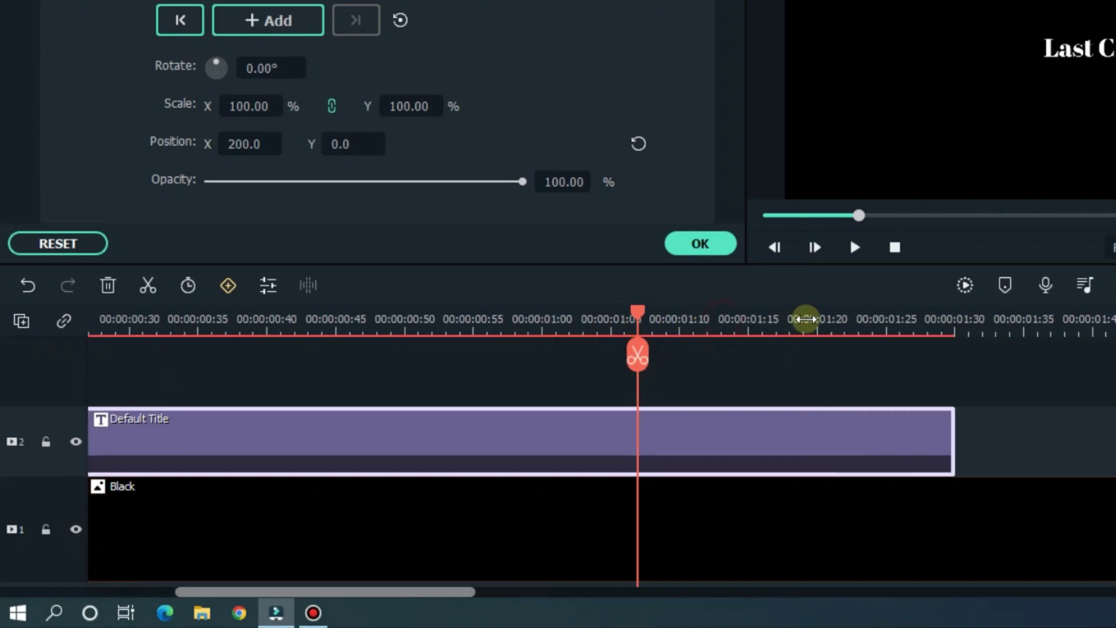
scroll(805, 318, up, 2)
drag(647, 317, 727, 318)
click(776, 444)
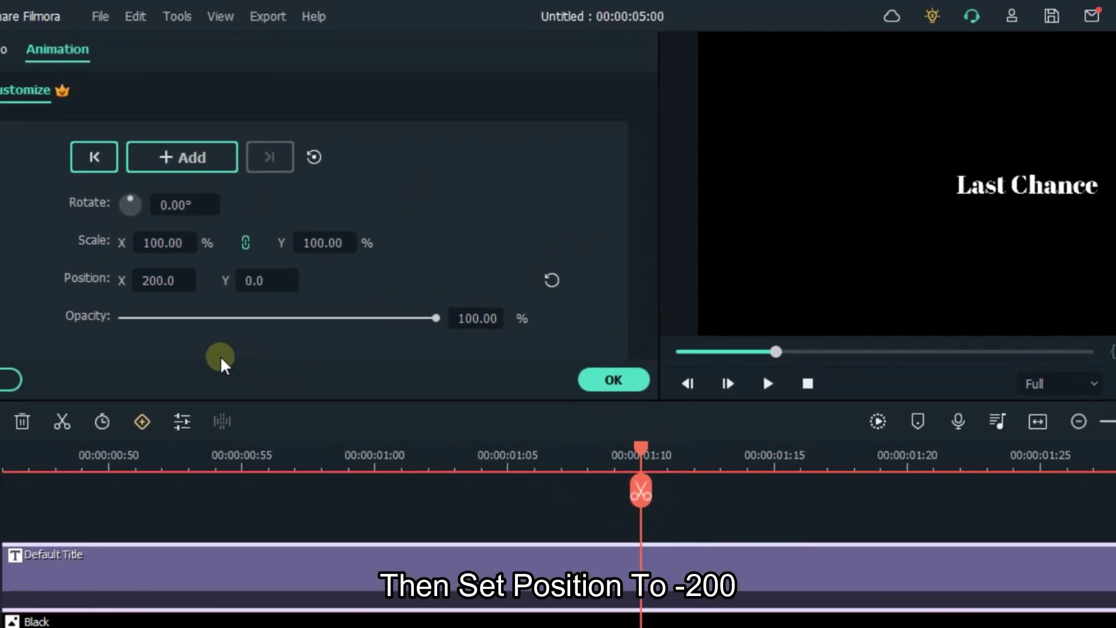
- Set Position X to -200 there, adding a keyframe
click(172, 283)
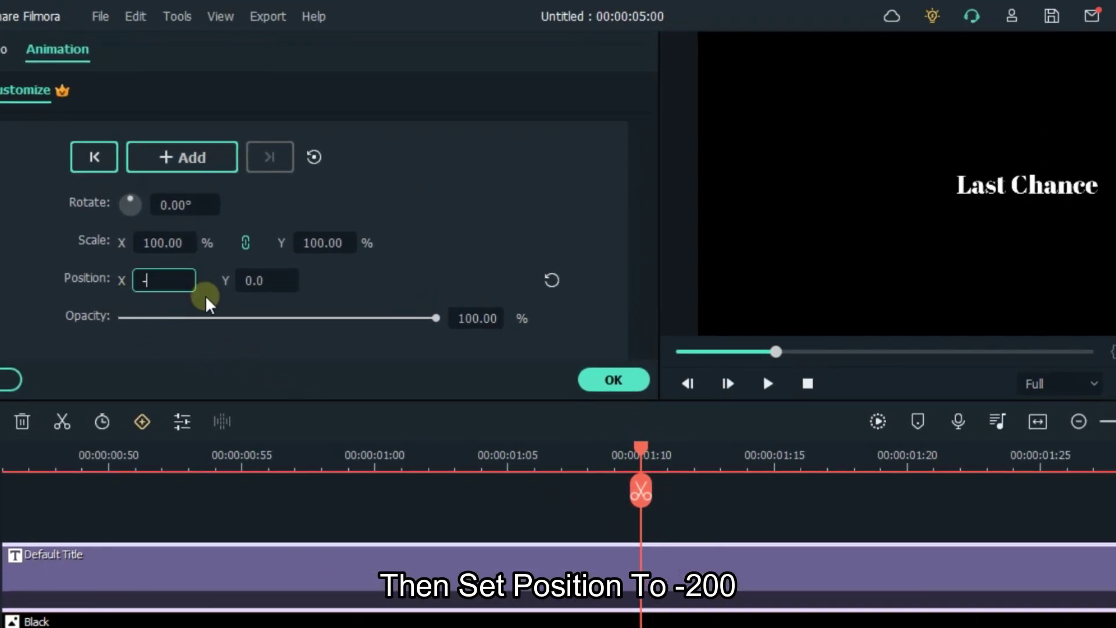
text(-200)
key(Return)
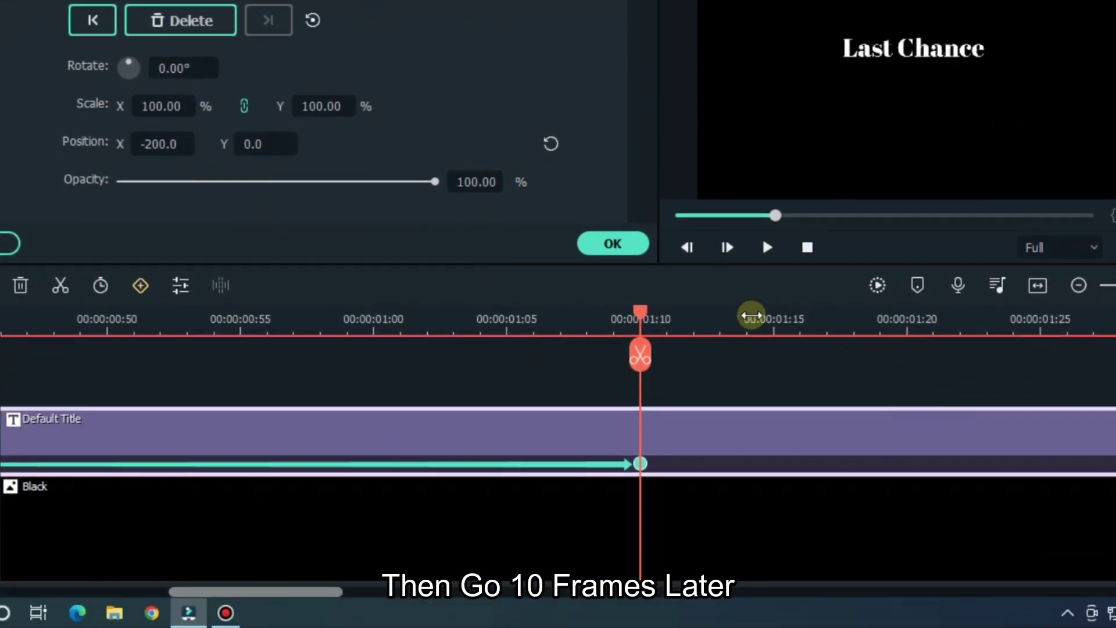
- Ten frames later, add a keyframe with Position X -1300 and opacity 0
drag(650, 318, 895, 316)
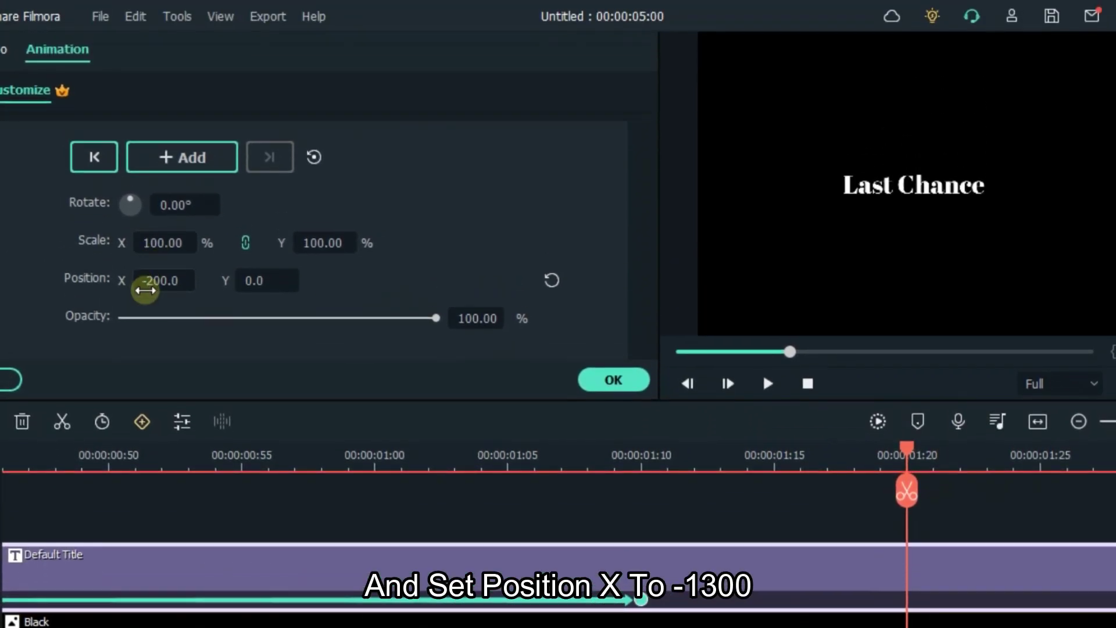
click(174, 162)
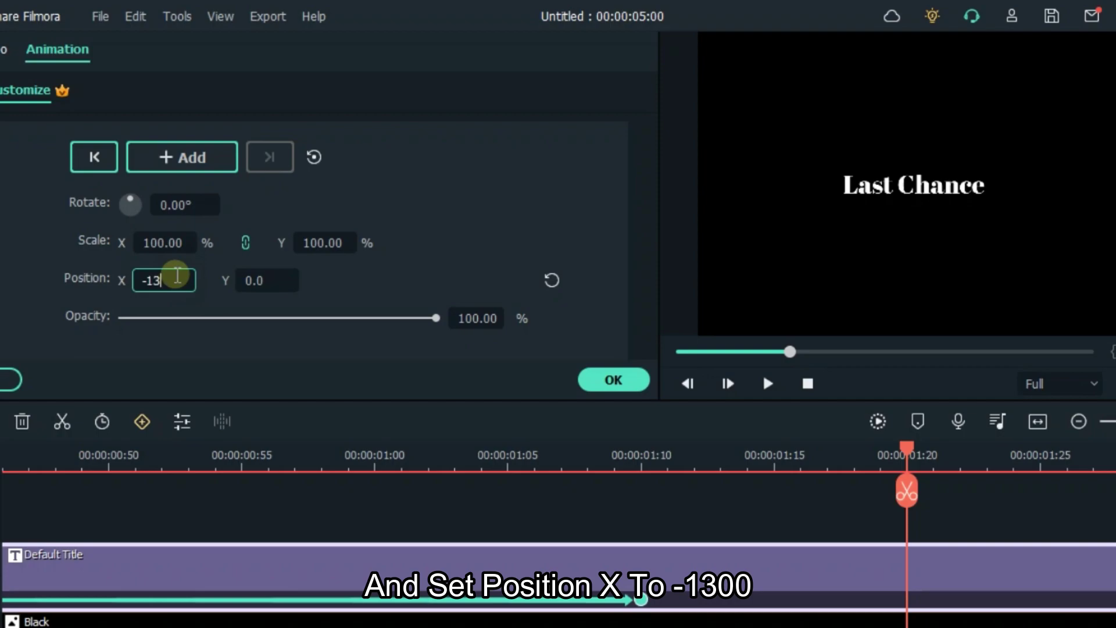
text(-1300)
key(Return)
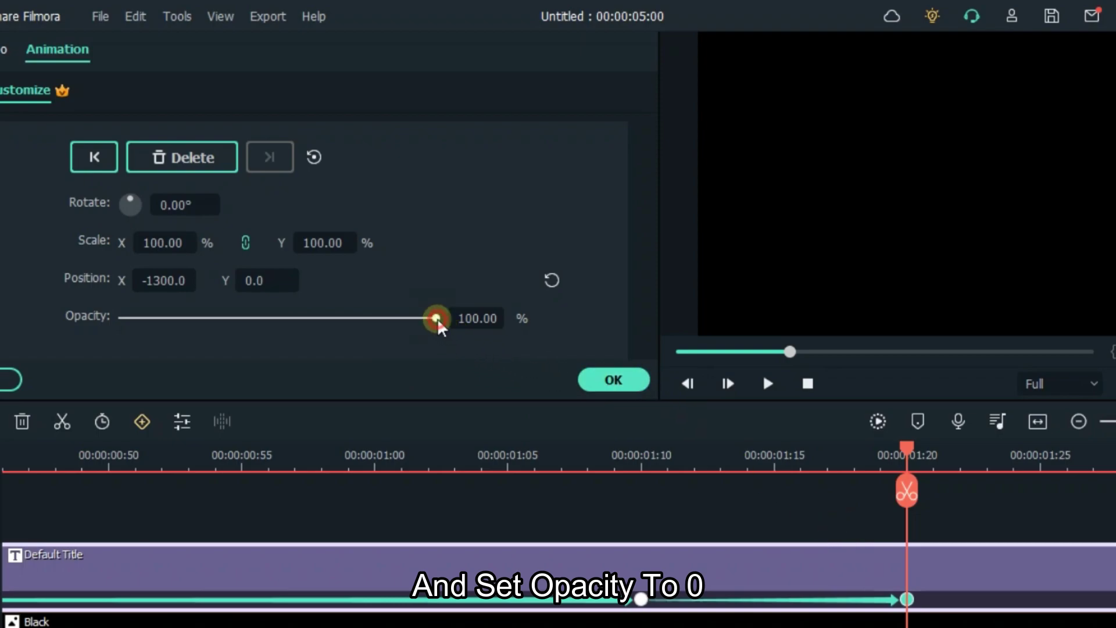
drag(436, 319, 102, 334)
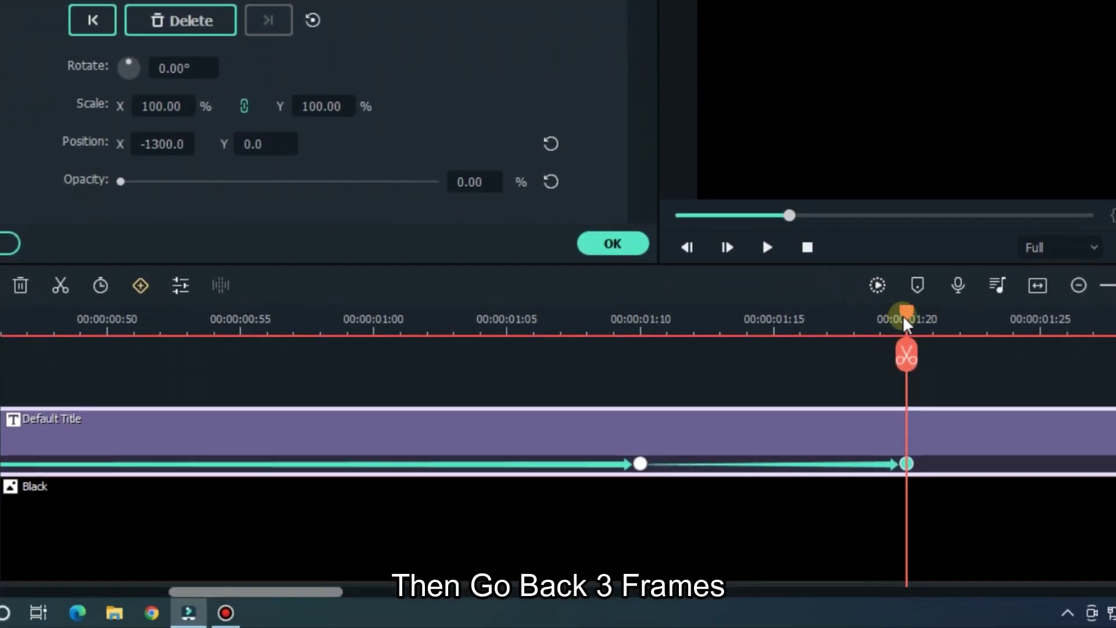
- Three frames before that keyframe, set opacity to 0 as well
click(882, 380)
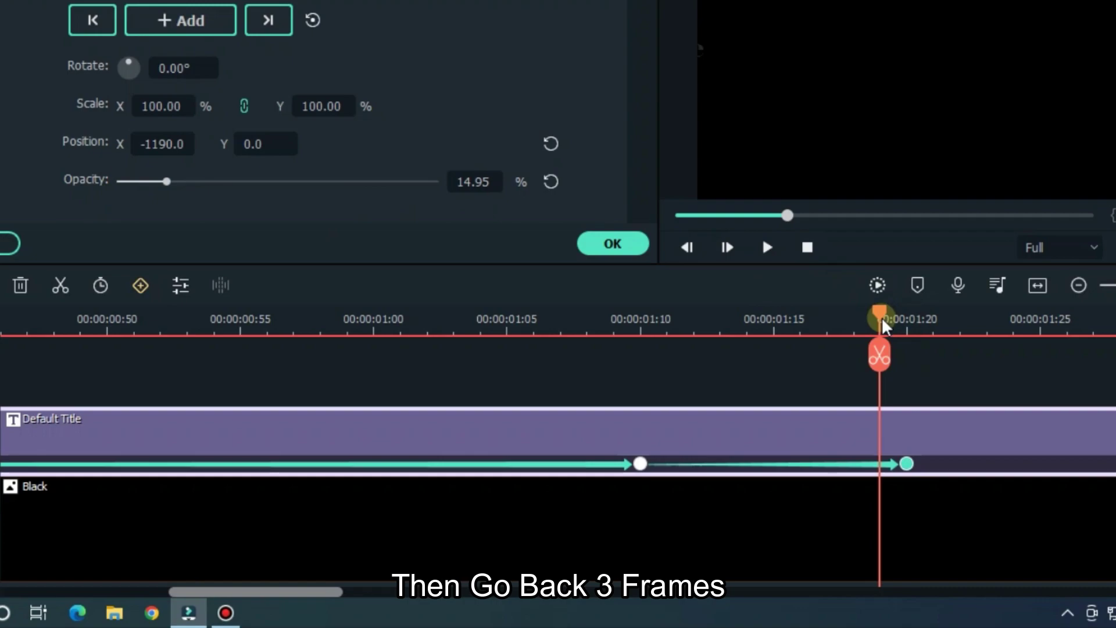
key(Left)
key(Left)
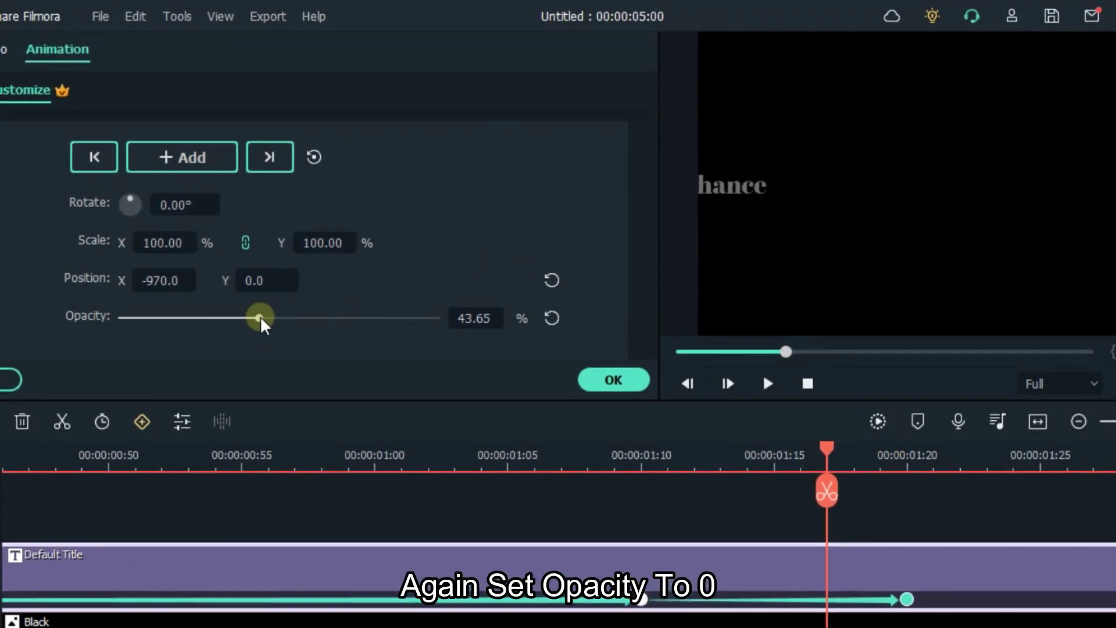
drag(253, 325, 70, 319)
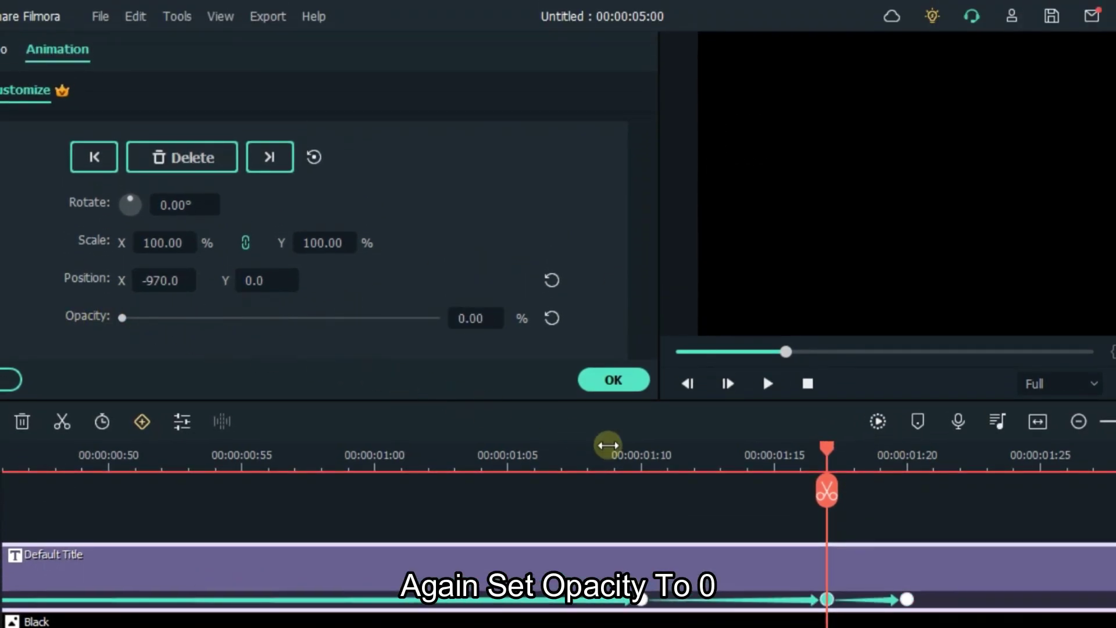
- Close the animation panel and replay 'Last Chance' sliding in and exiting left from the start
drag(920, 461, 766, 436)
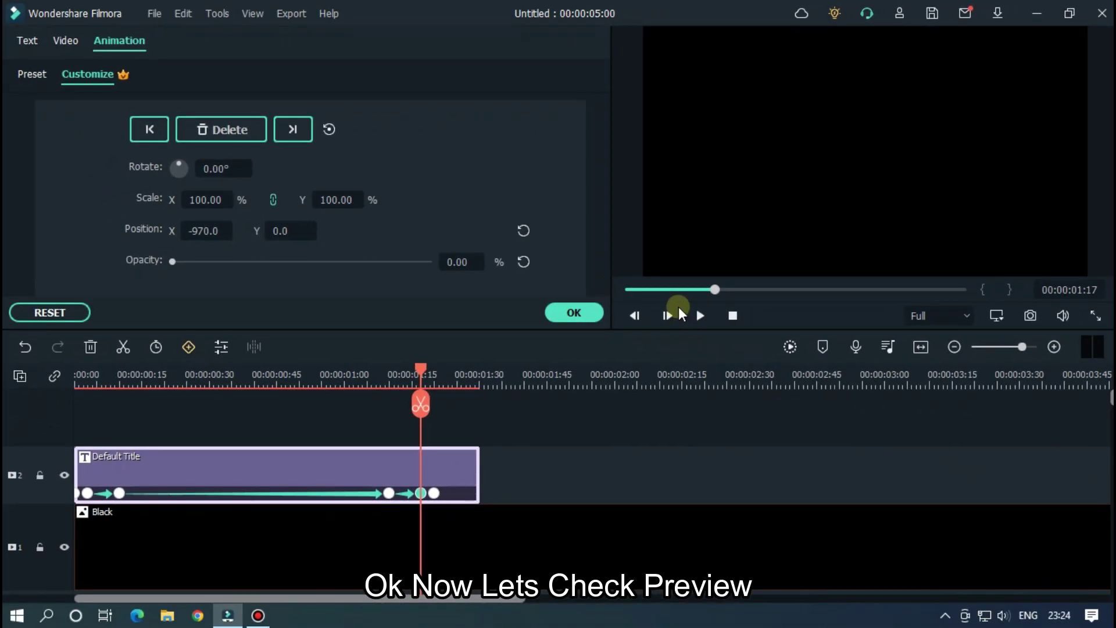
drag(739, 351, 587, 365)
click(673, 473)
key(space)
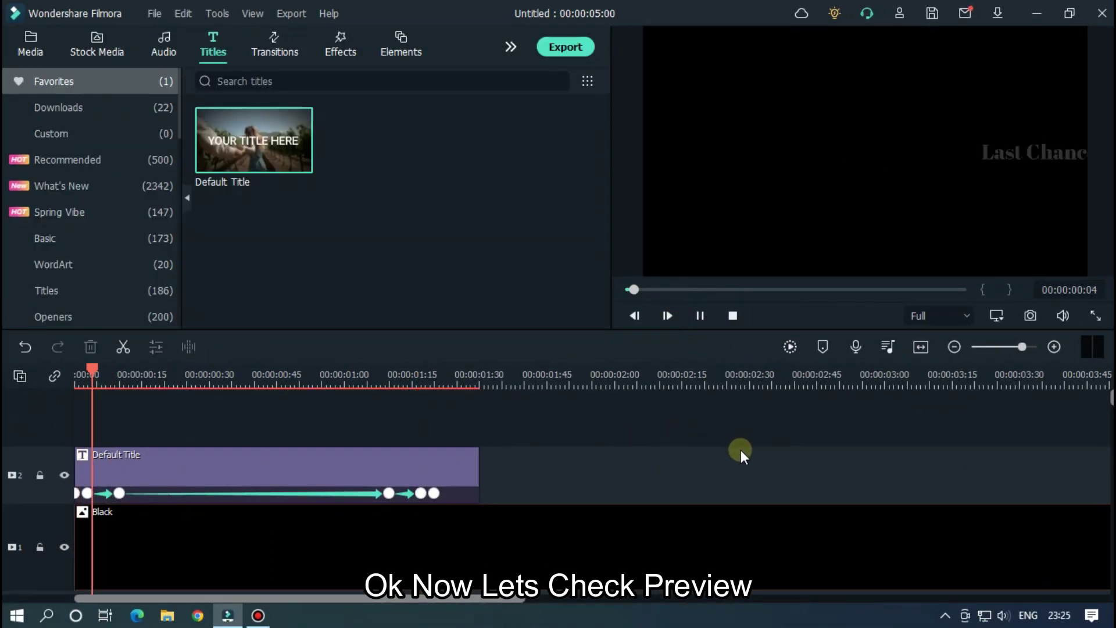
drag(736, 290, 551, 289)
key(space)
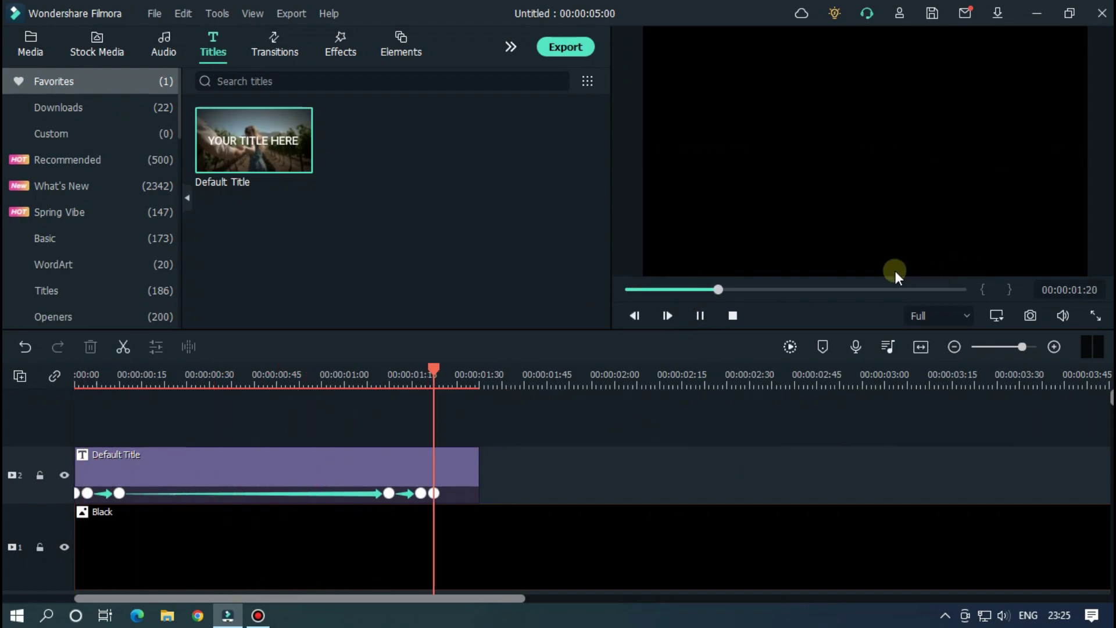
drag(721, 285, 566, 287)
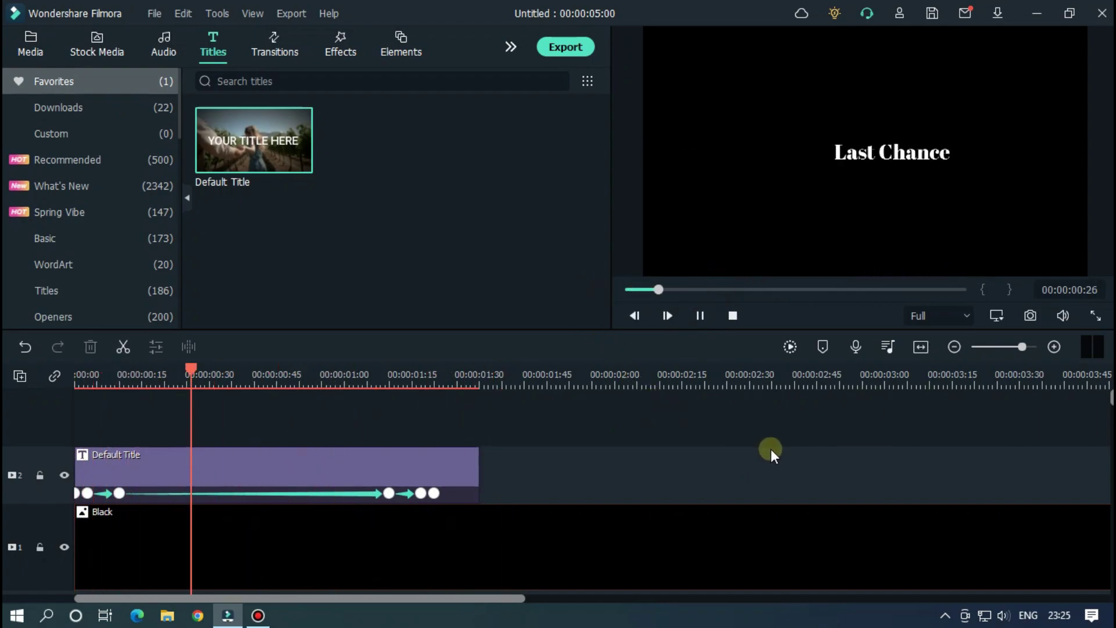
click(721, 291)
drag(721, 291, 581, 290)
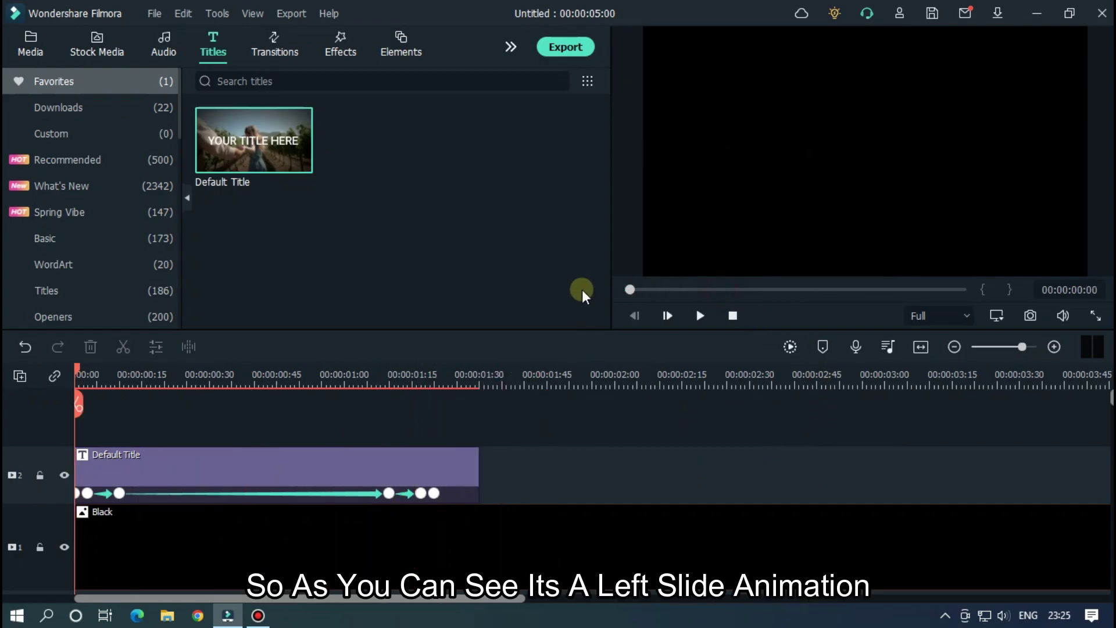
key(space)
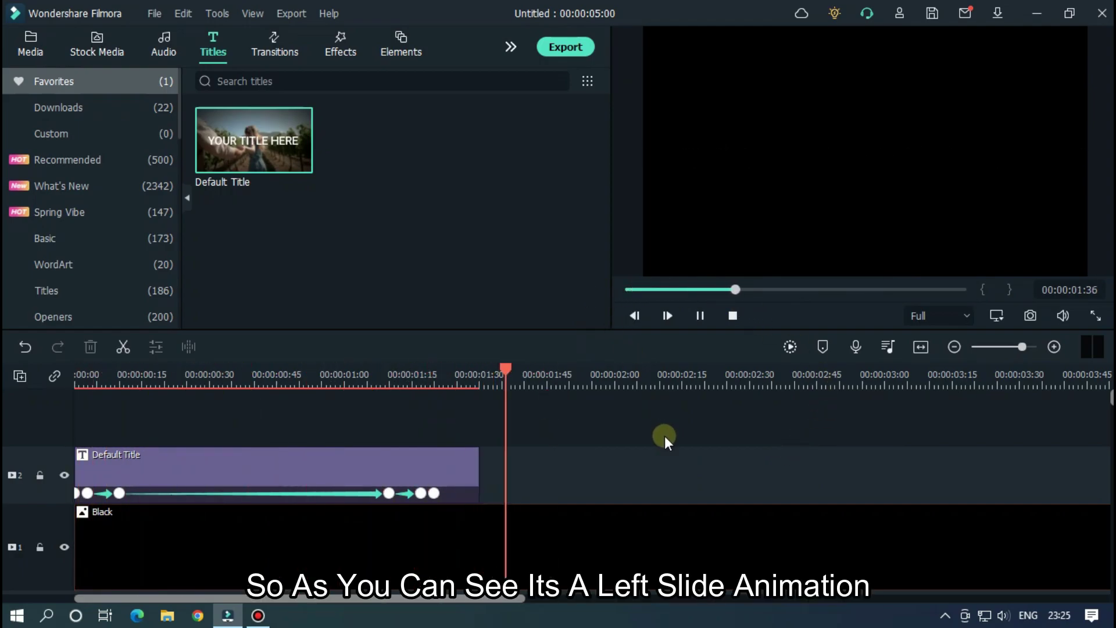
key(space)
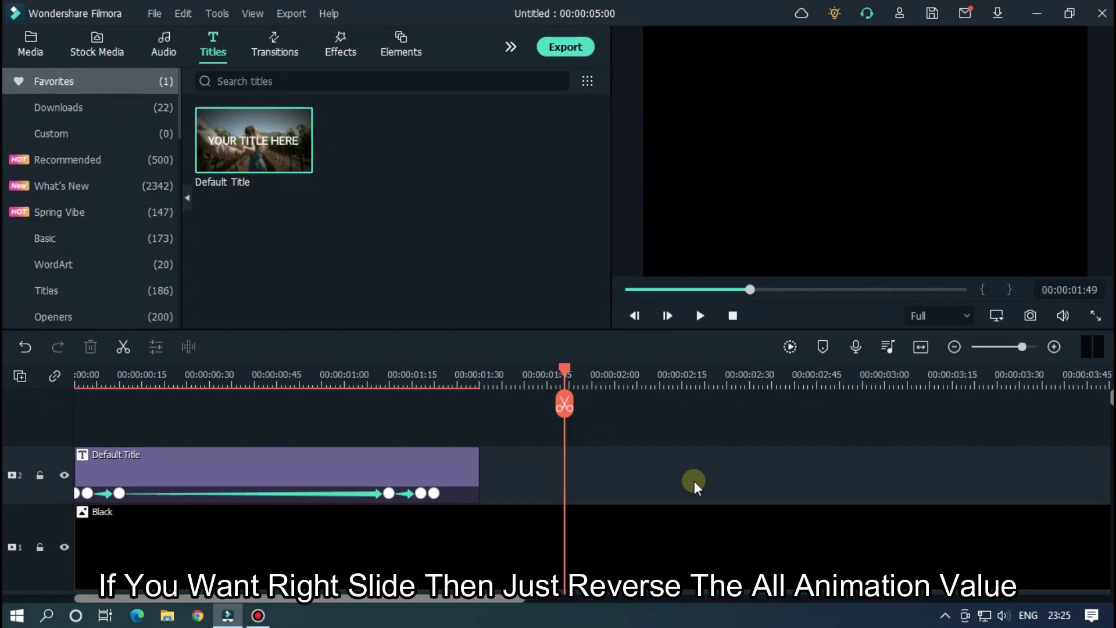
- Paste a copy of the Default Title clip on track 2 starting at 00:00:02:00
click(297, 457)
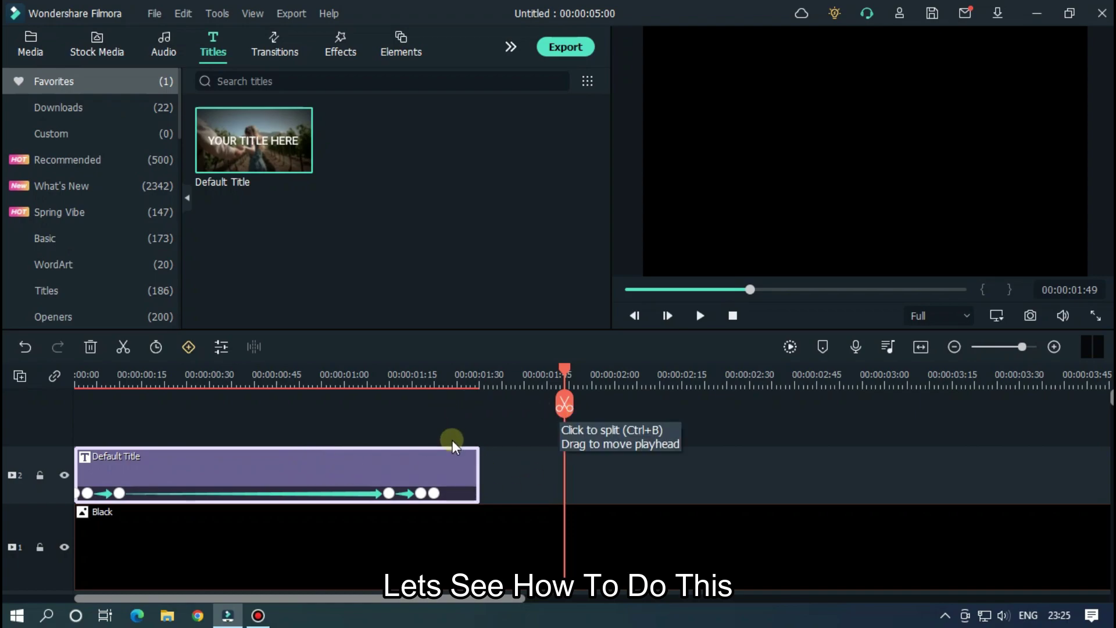
drag(616, 381, 863, 372)
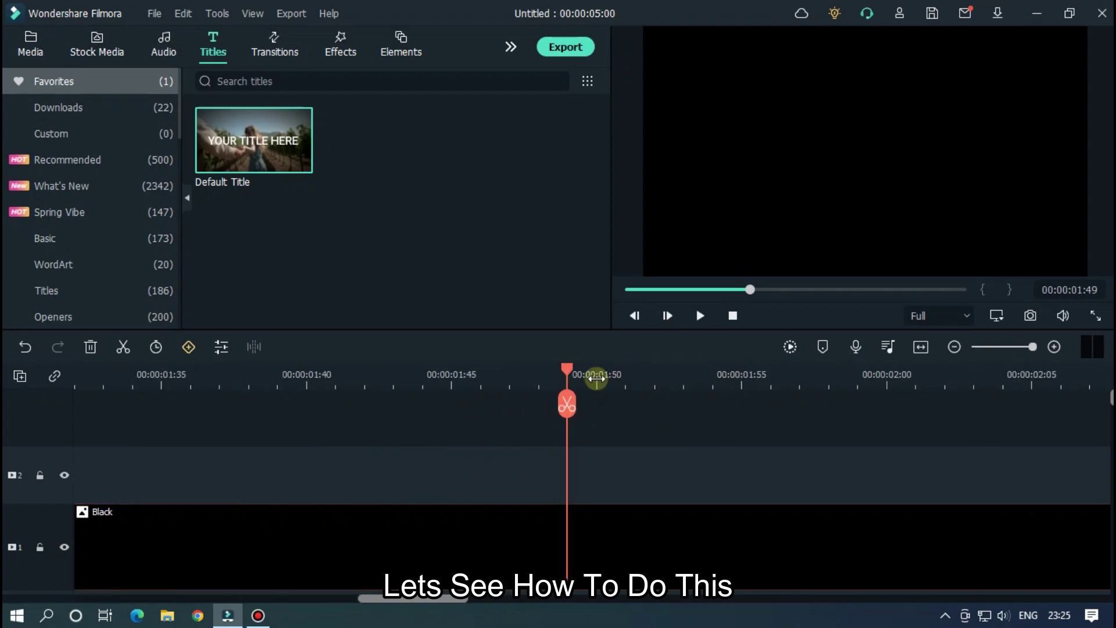
click(599, 378)
click(893, 377)
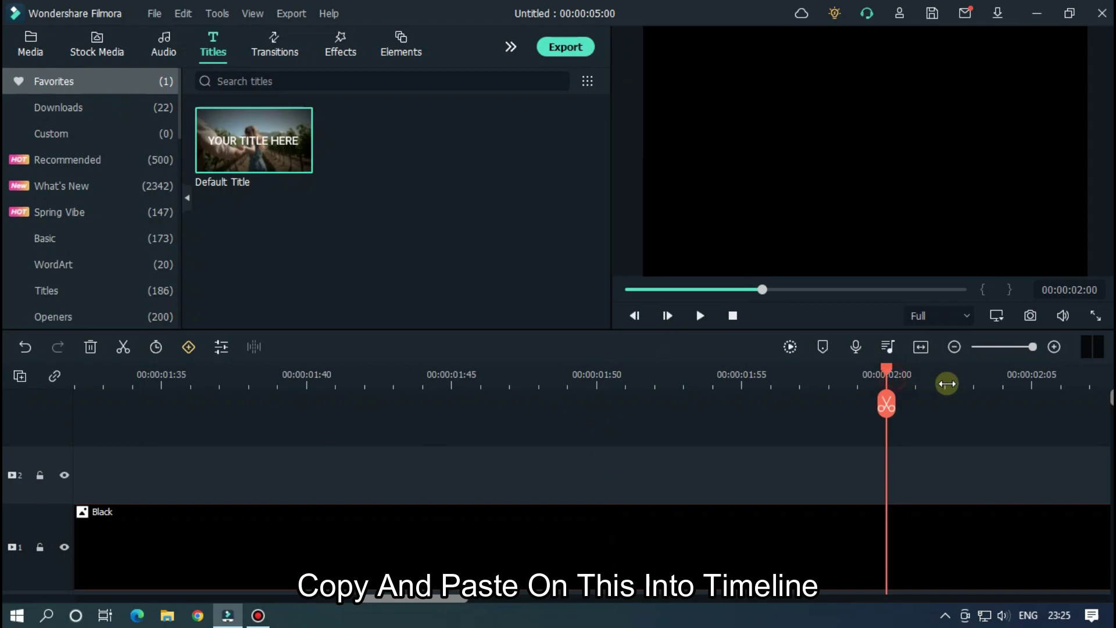
drag(947, 384, 765, 364)
key(ctrl+v)
key(ctrl+z)
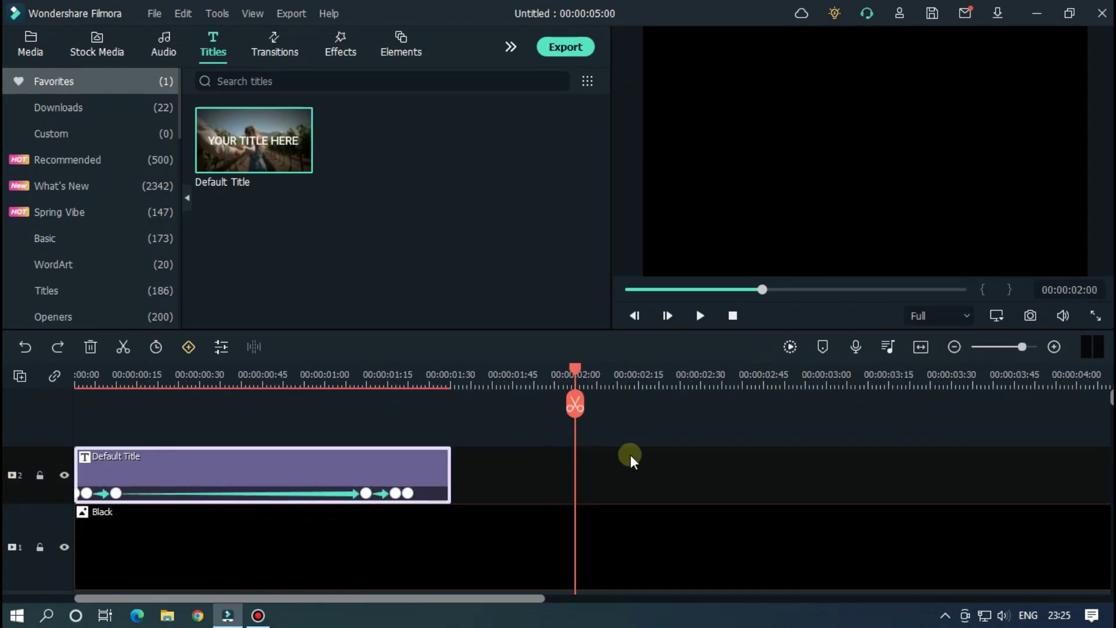
key(ctrl+v)
drag(577, 377, 844, 383)
drag(592, 371, 574, 371)
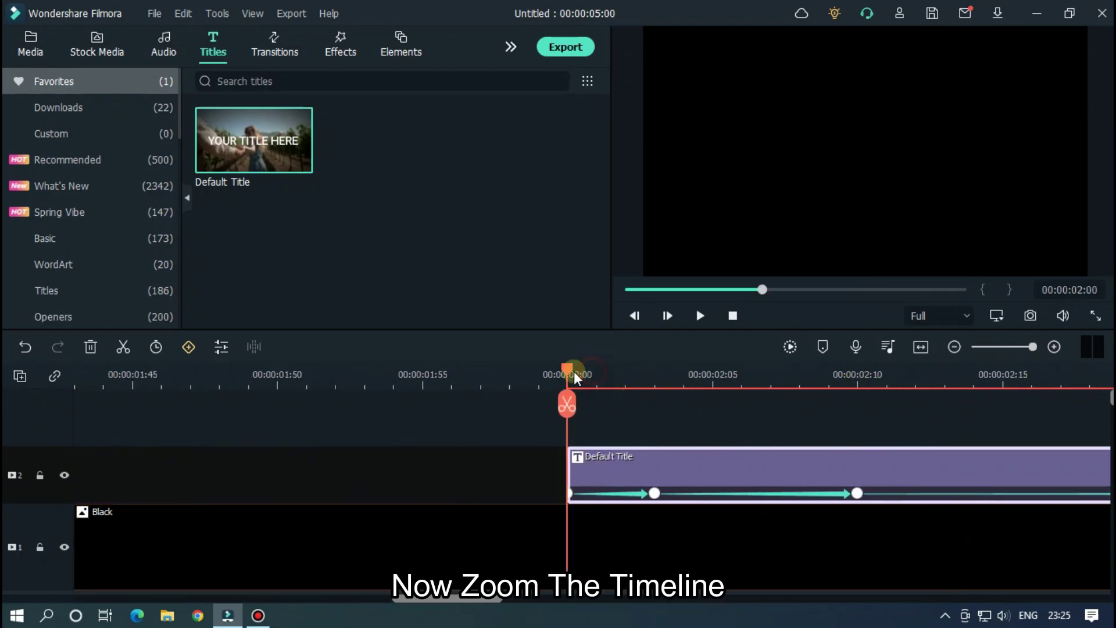
click(615, 472)
- Change the copied title's second keyframe to Position X -200.0
double_click(615, 472)
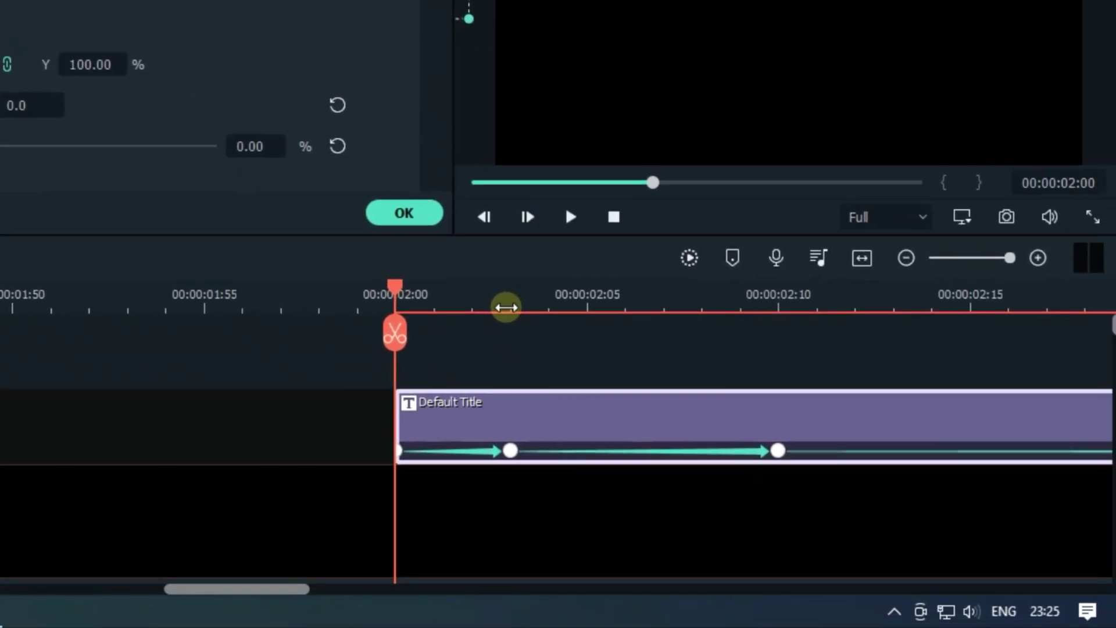
click(778, 311)
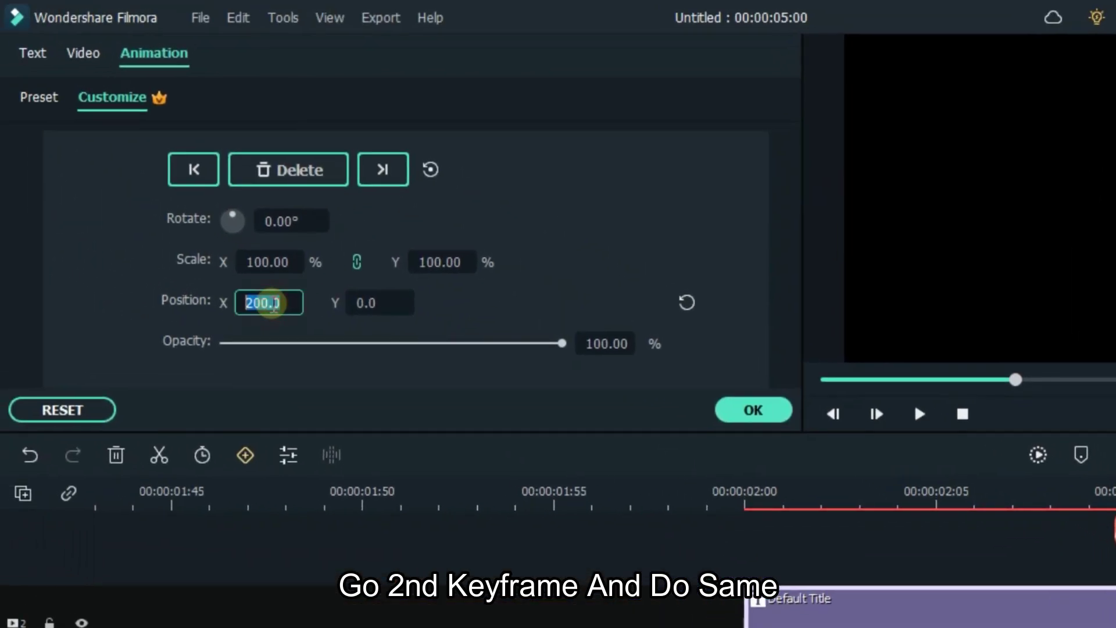
text(-)
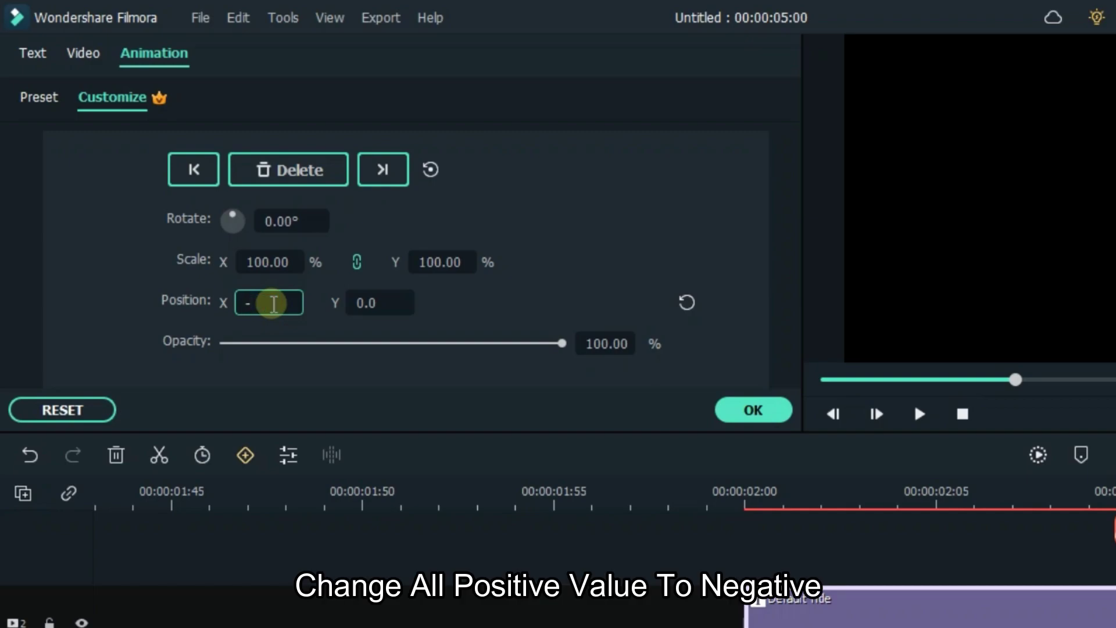
key(Return)
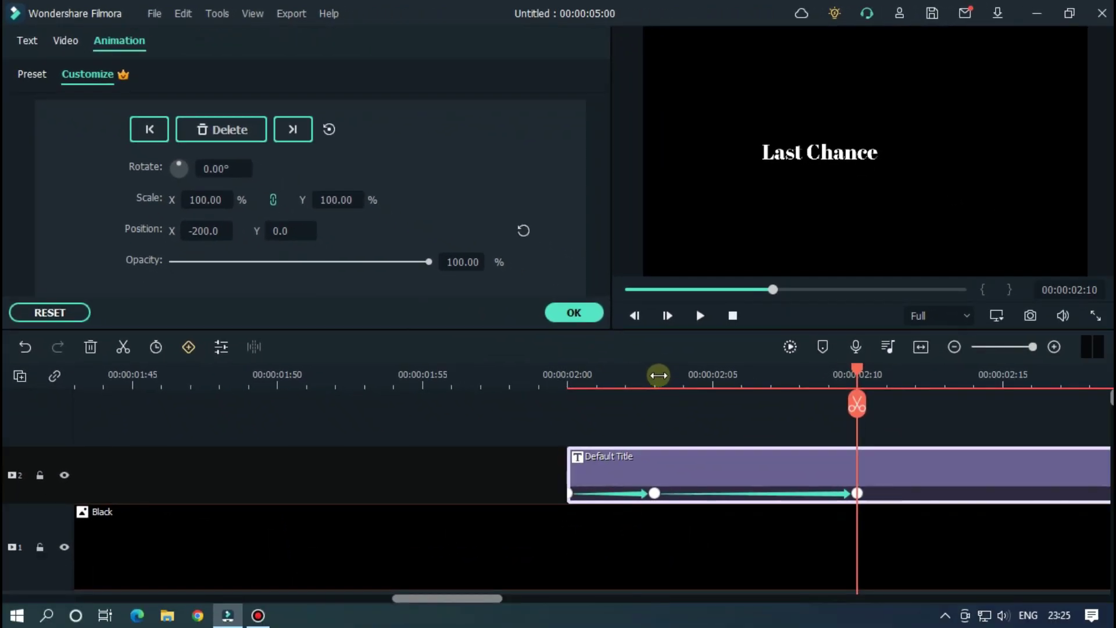
- Preview the copied title's entrance from just before the clip
click(659, 375)
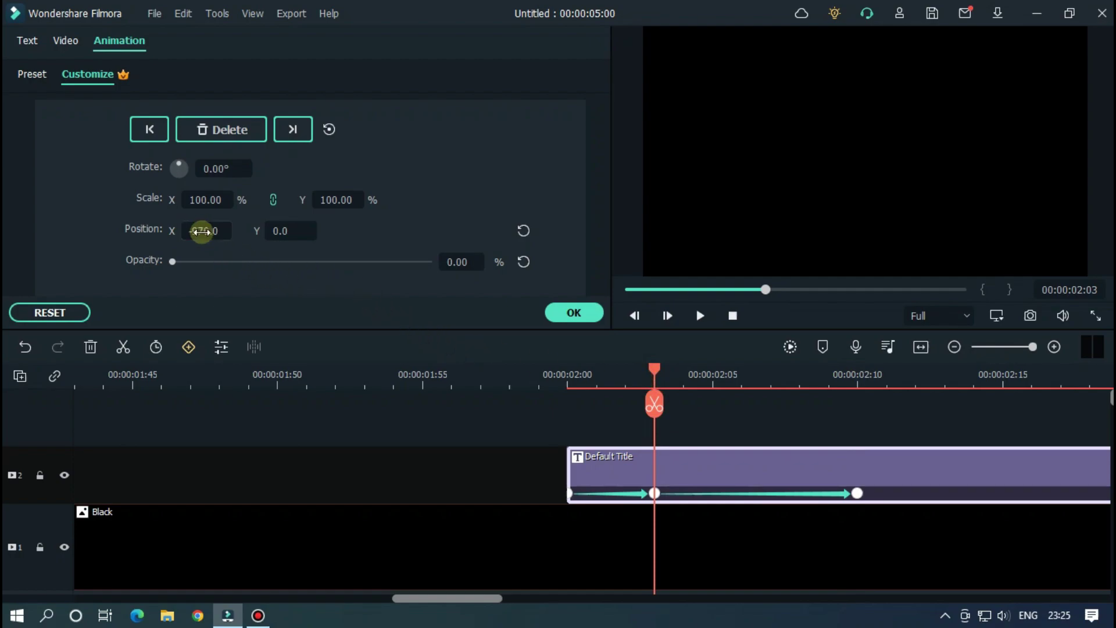
click(487, 390)
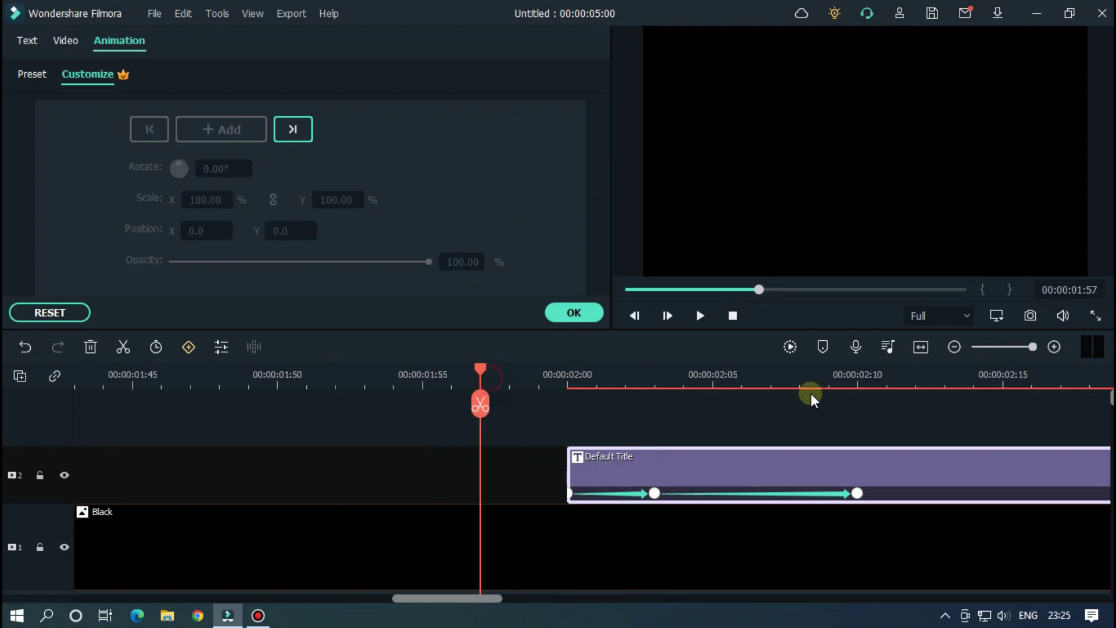
key(space)
key(space)
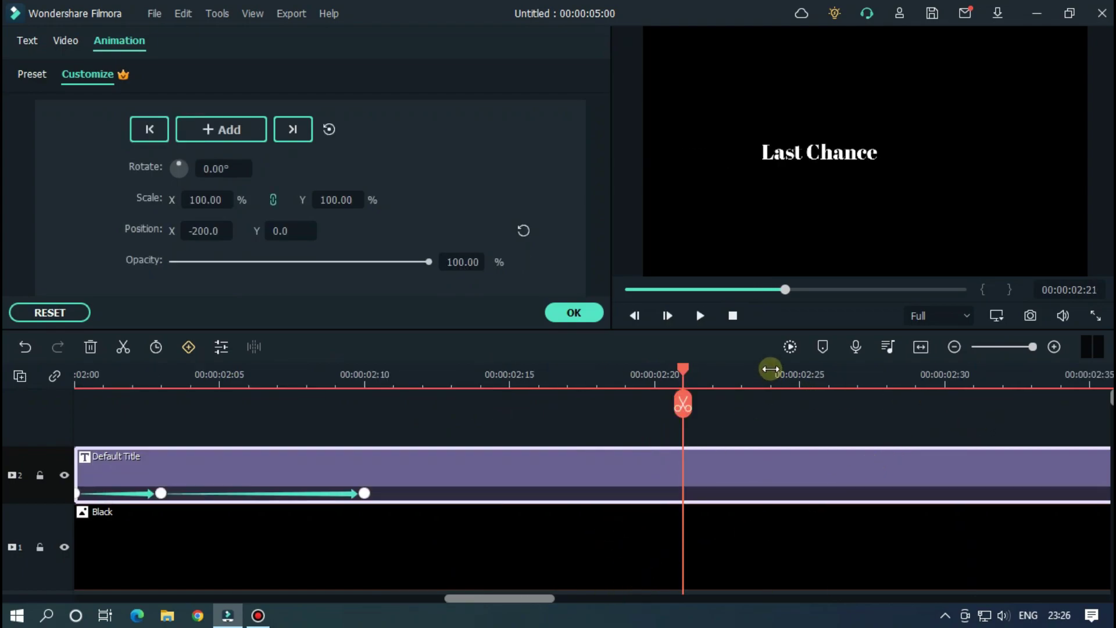
- Make the copied title's exit keyframes positive: Position X 200, 970 and 1300
drag(770, 369, 604, 362)
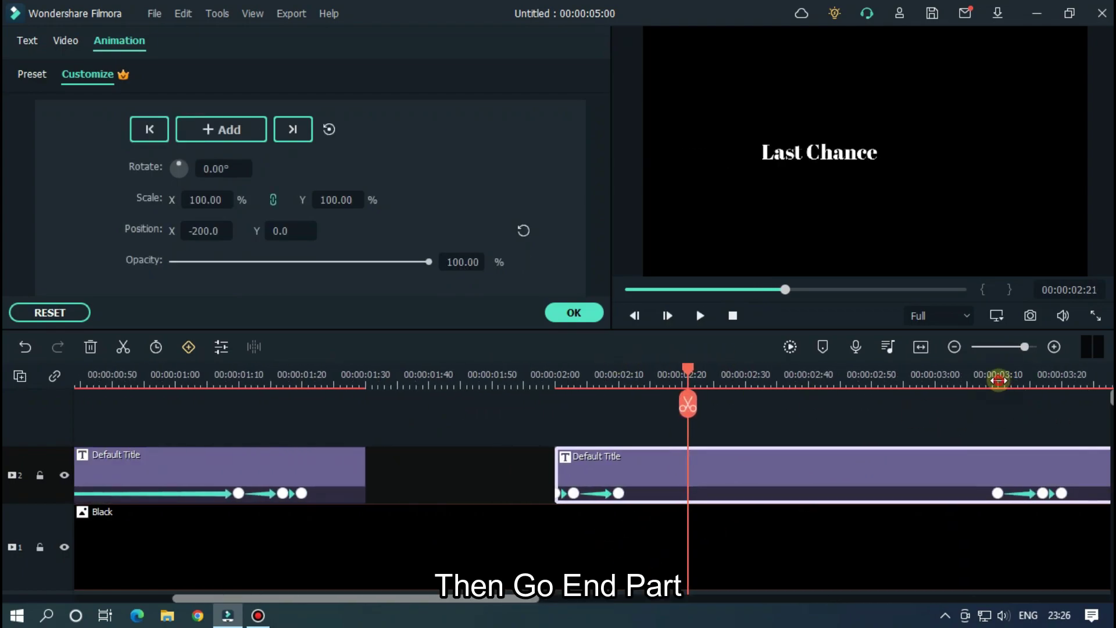
click(999, 380)
drag(1048, 381, 1093, 381)
drag(582, 598, 690, 597)
scroll(747, 374, up, 2)
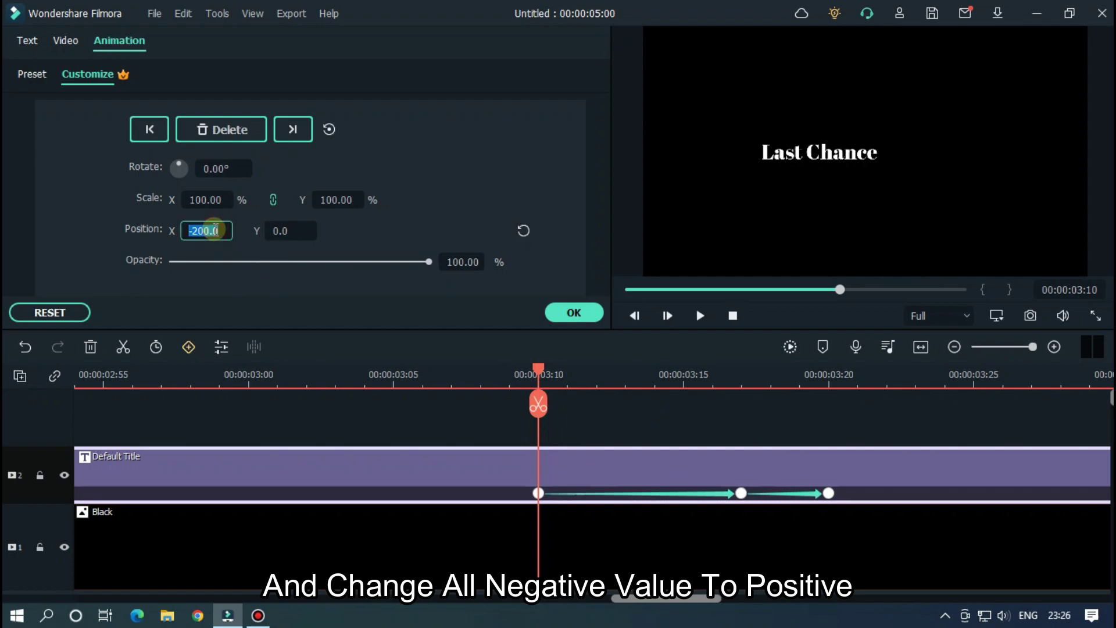
text(00)
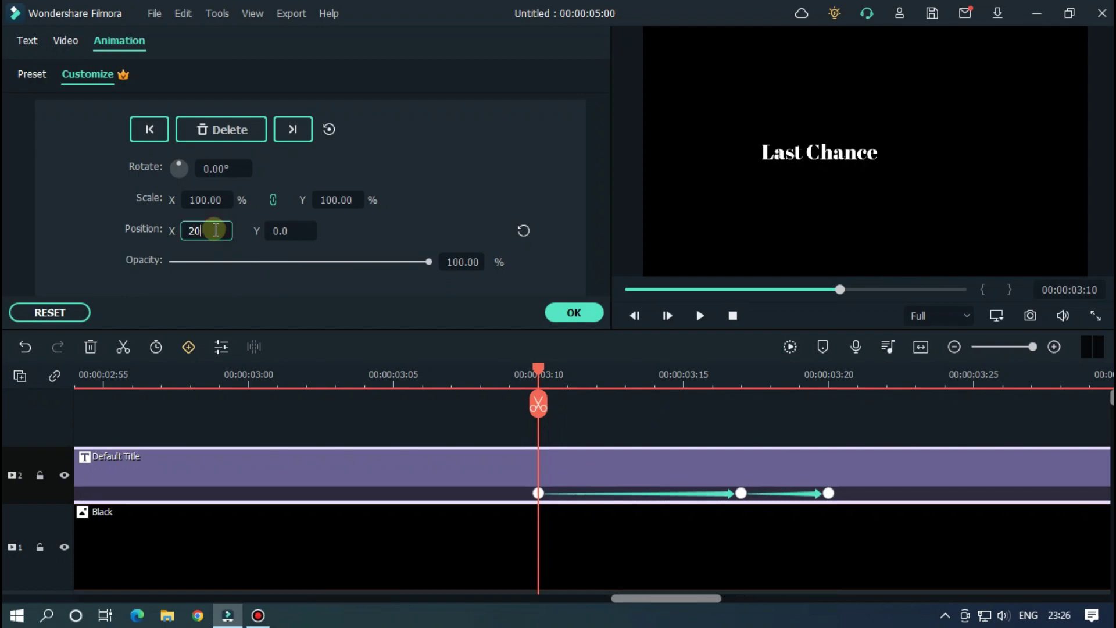
key(Return)
click(737, 395)
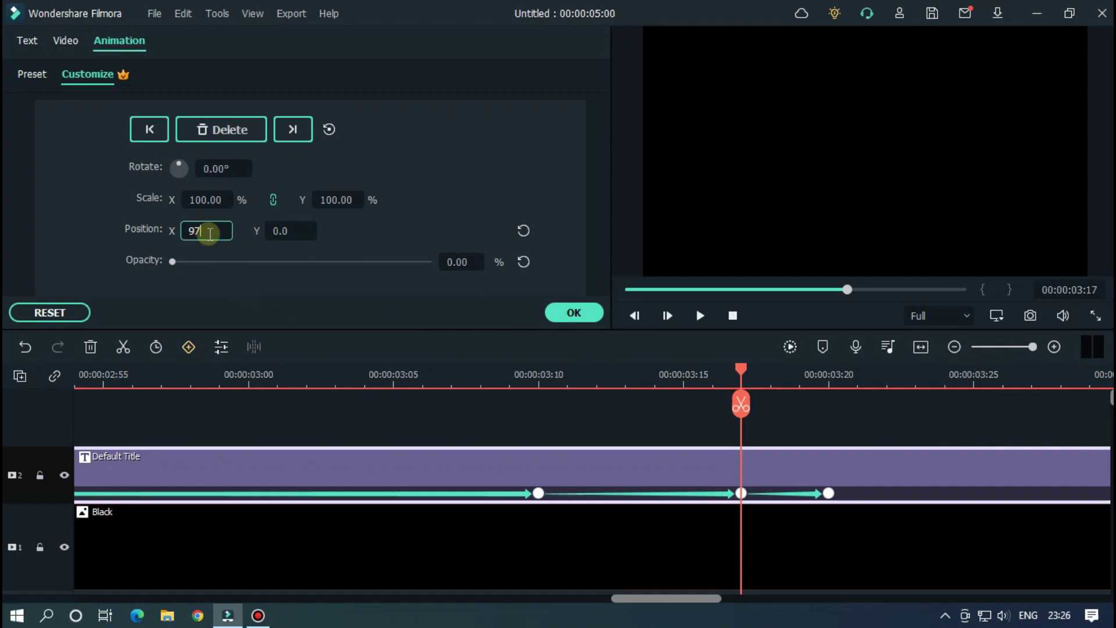
click(836, 377)
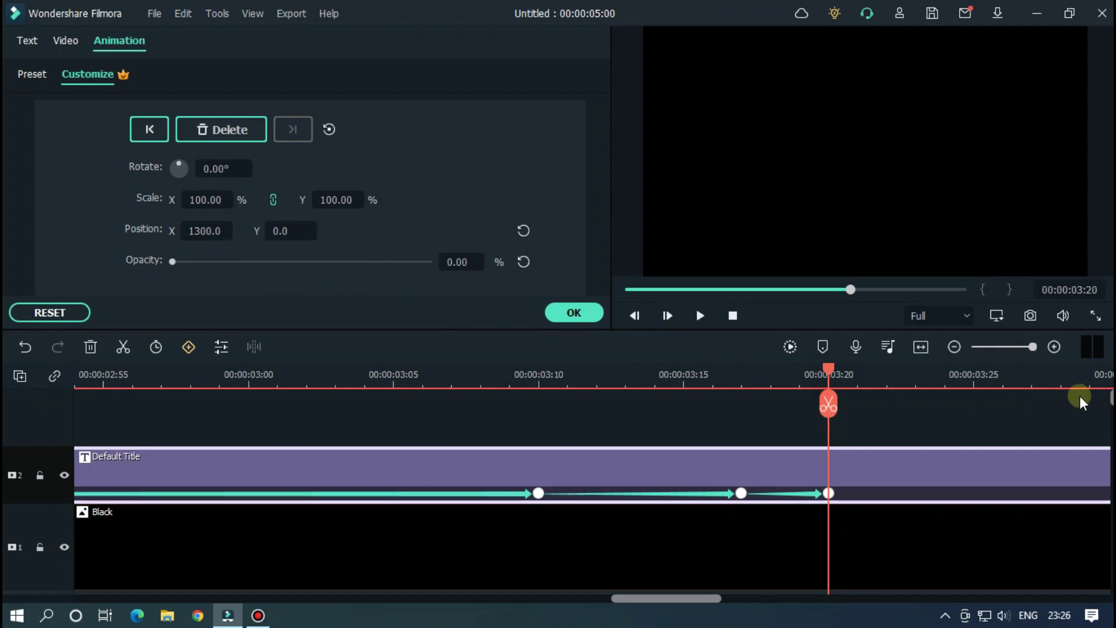
drag(1027, 375, 761, 369)
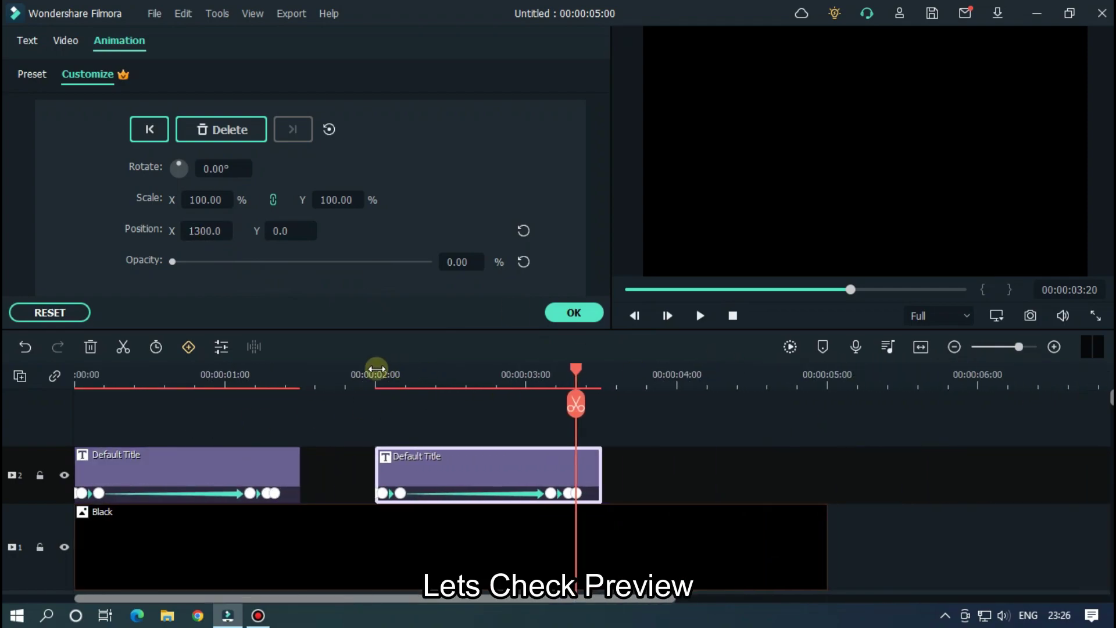
- Play back both sliding titles from the start to check the animation
click(353, 370)
click(692, 409)
key(space)
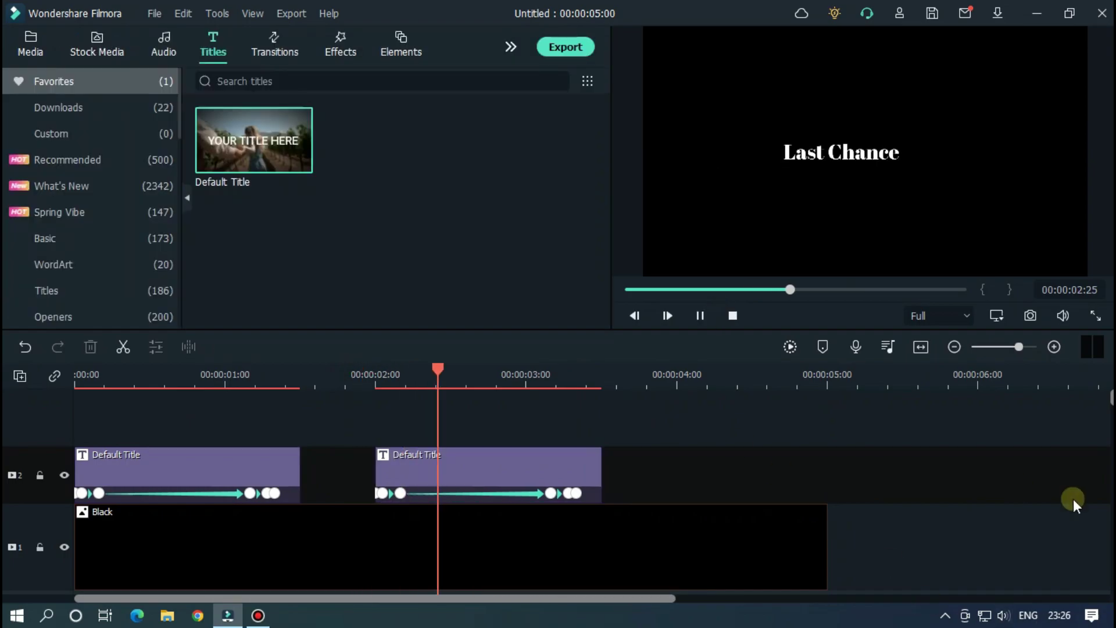
click(345, 375)
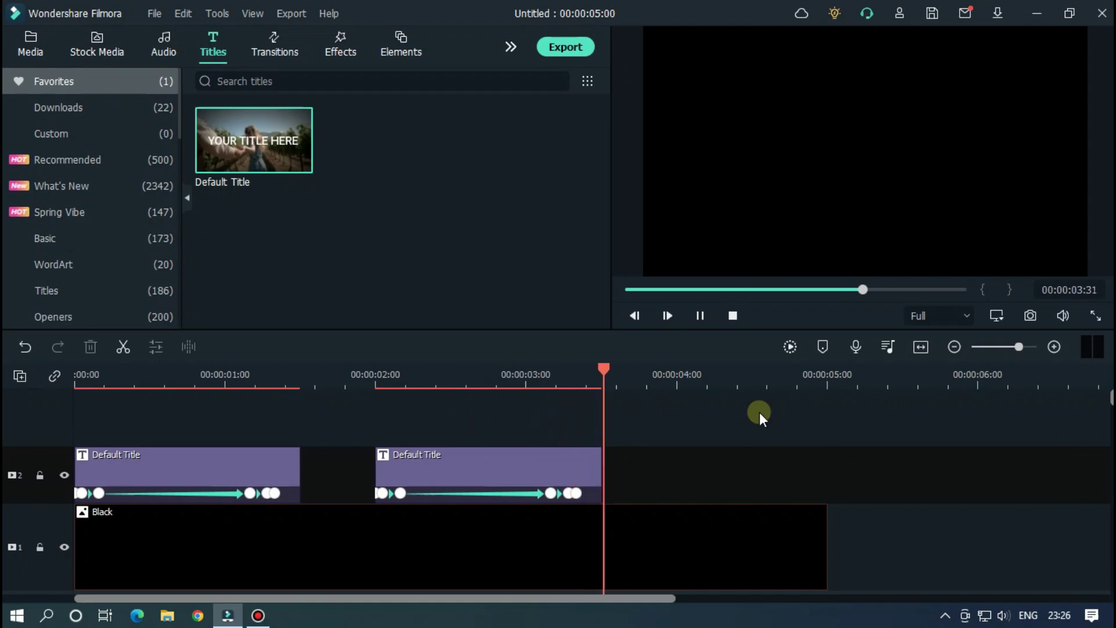
key(space)
drag(680, 290, 566, 293)
key(space)
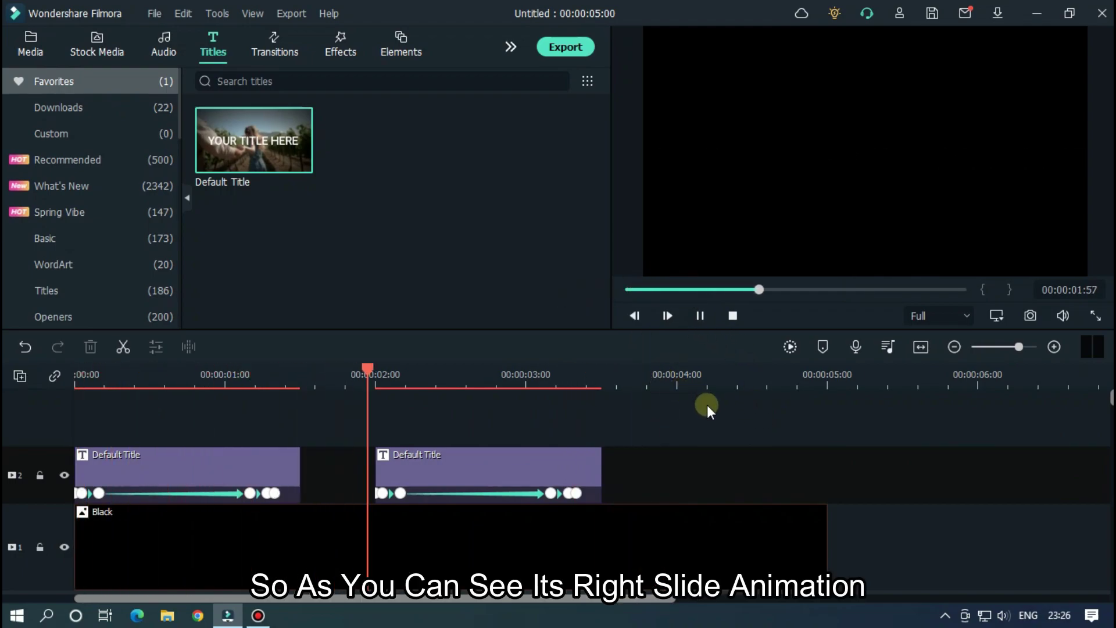
click(671, 299)
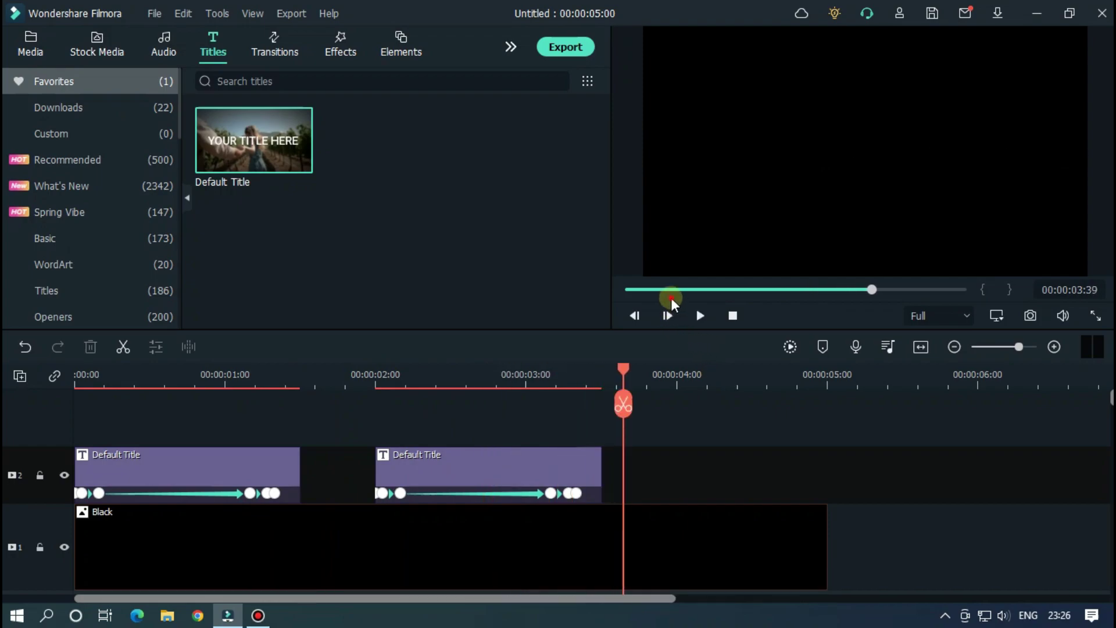
drag(671, 298, 603, 297)
key(space)
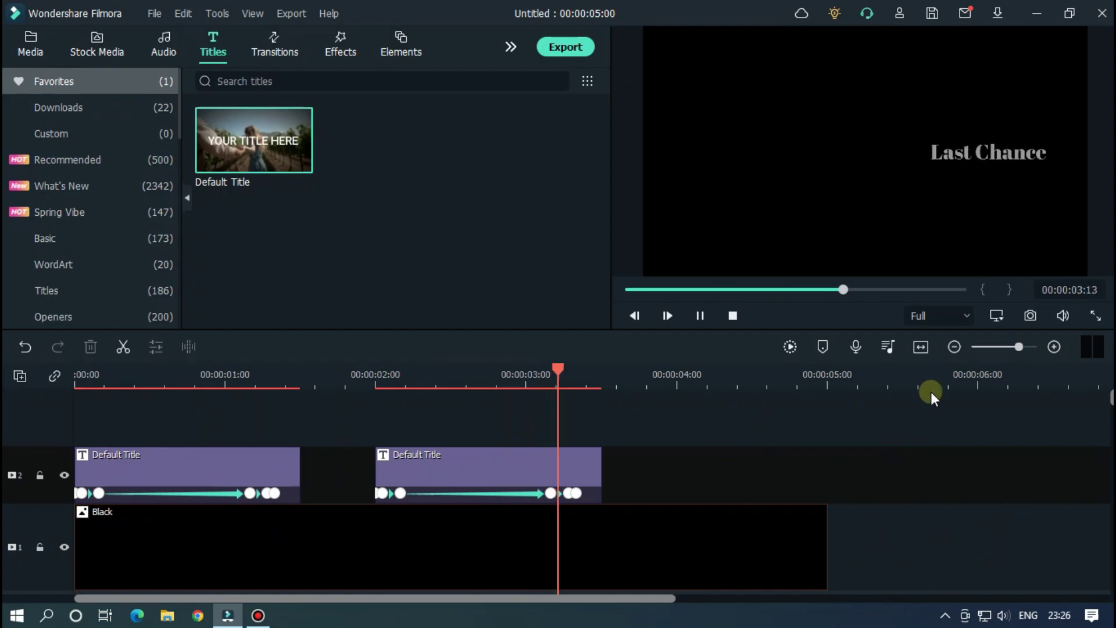
key(space)
- Import 'Whoosh Sound Effect HD - No Copyright.mp3' from Downloads > Music into Project Media
click(30, 44)
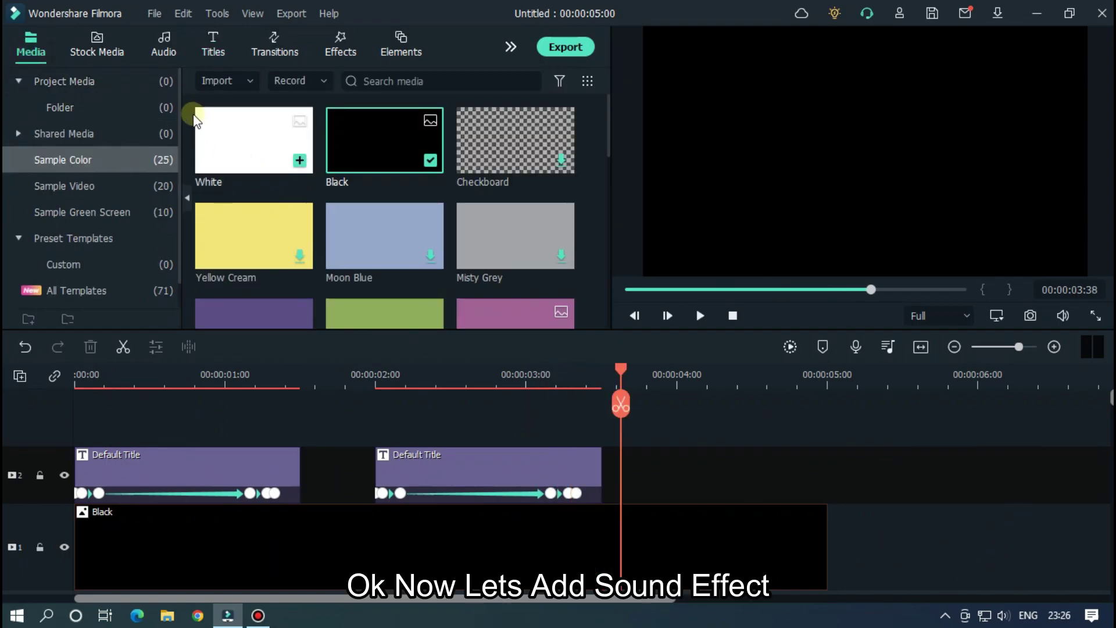
double_click(124, 77)
click(279, 135)
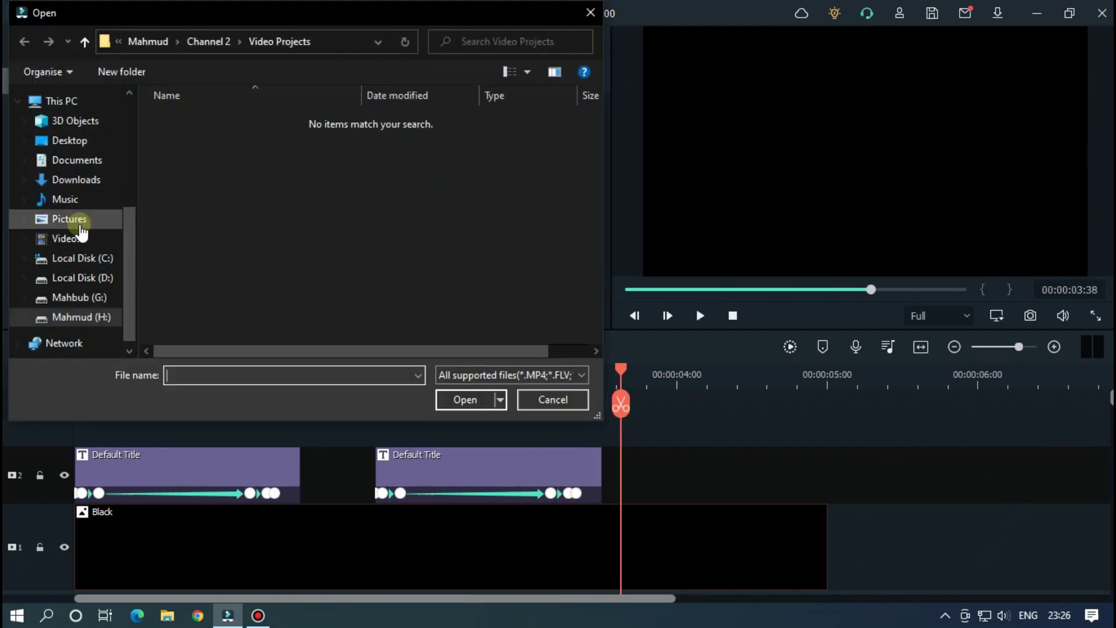
click(76, 179)
double_click(253, 165)
scroll(274, 245, down, 1)
click(273, 266)
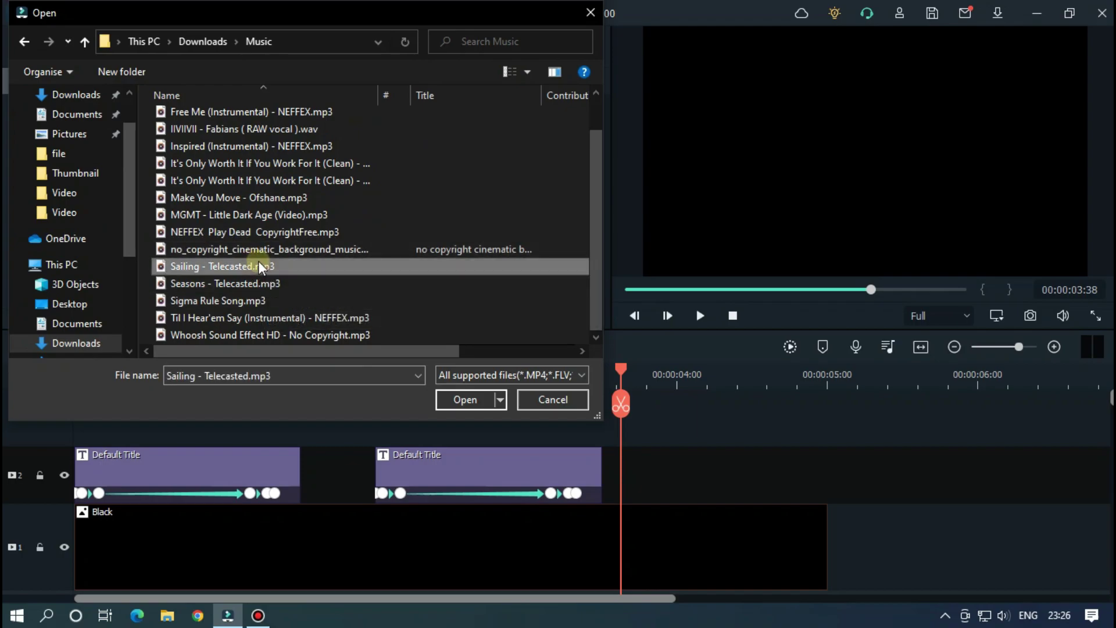
double_click(252, 334)
scroll(923, 450, down, 3)
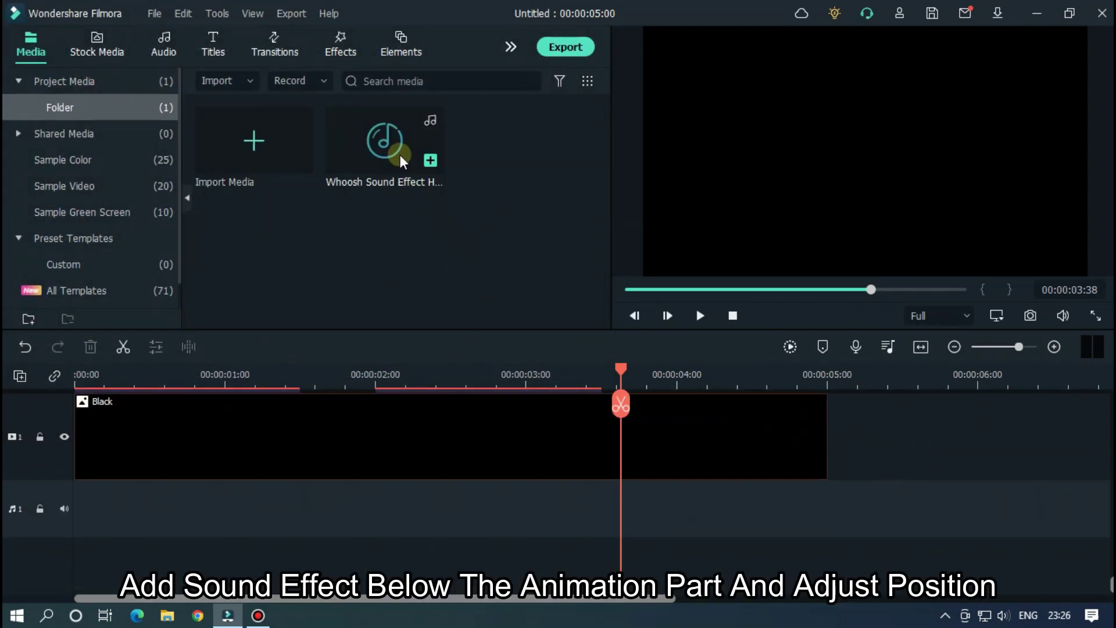
- Place the Whoosh clip at the start of audio track 1, trimming off its first 4 frames
drag(400, 155, 16, 487)
click(730, 313)
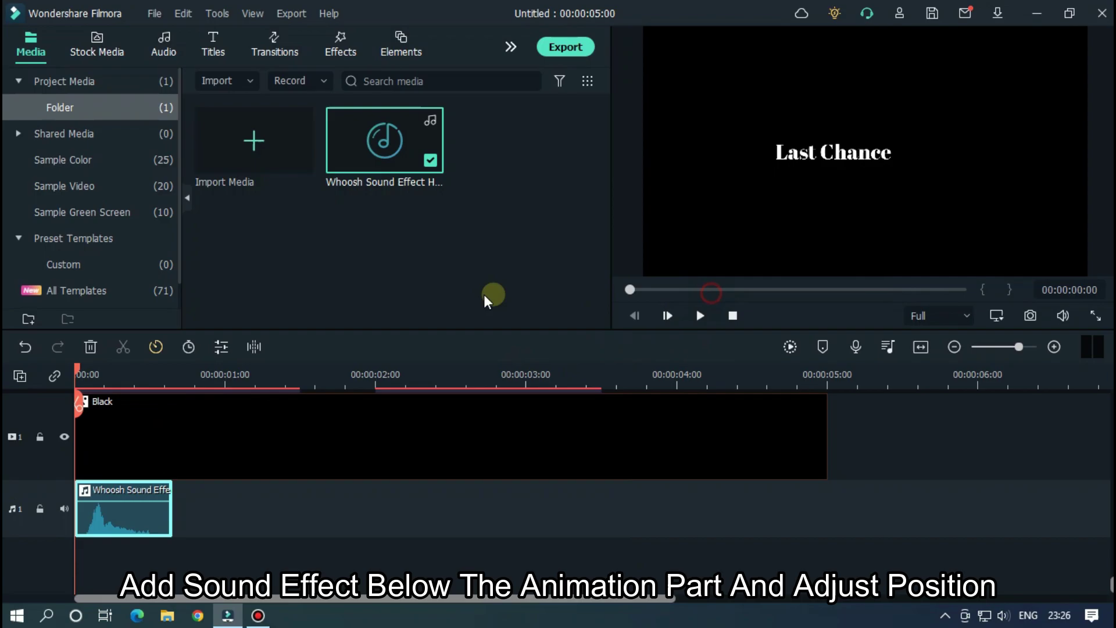
scroll(351, 372, up, 5)
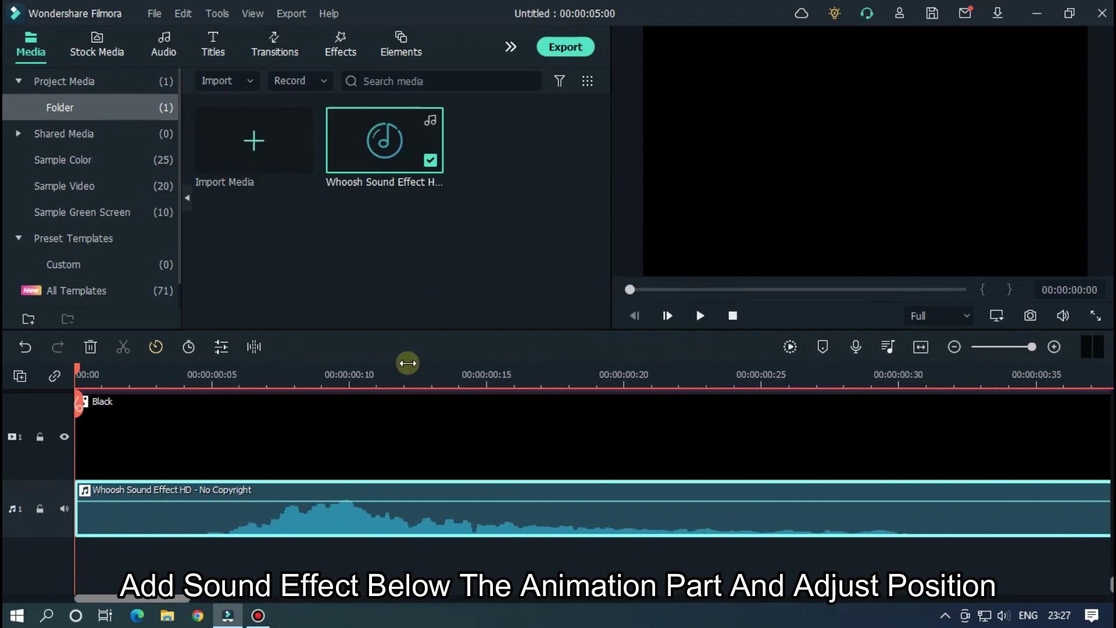
click(190, 376)
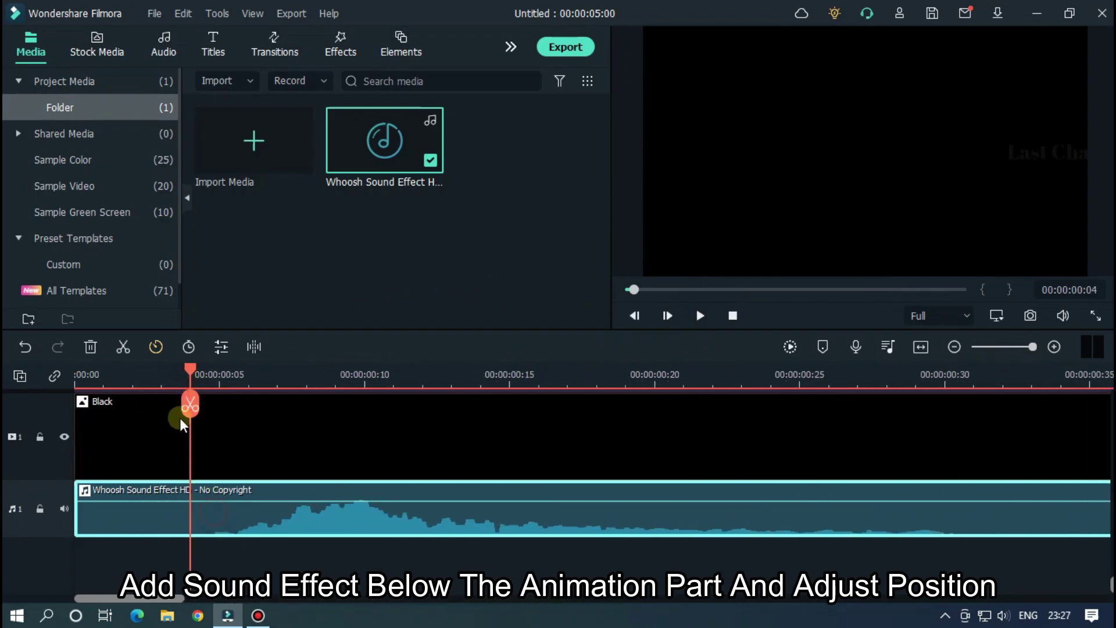
click(189, 406)
click(150, 523)
key(shift+Delete)
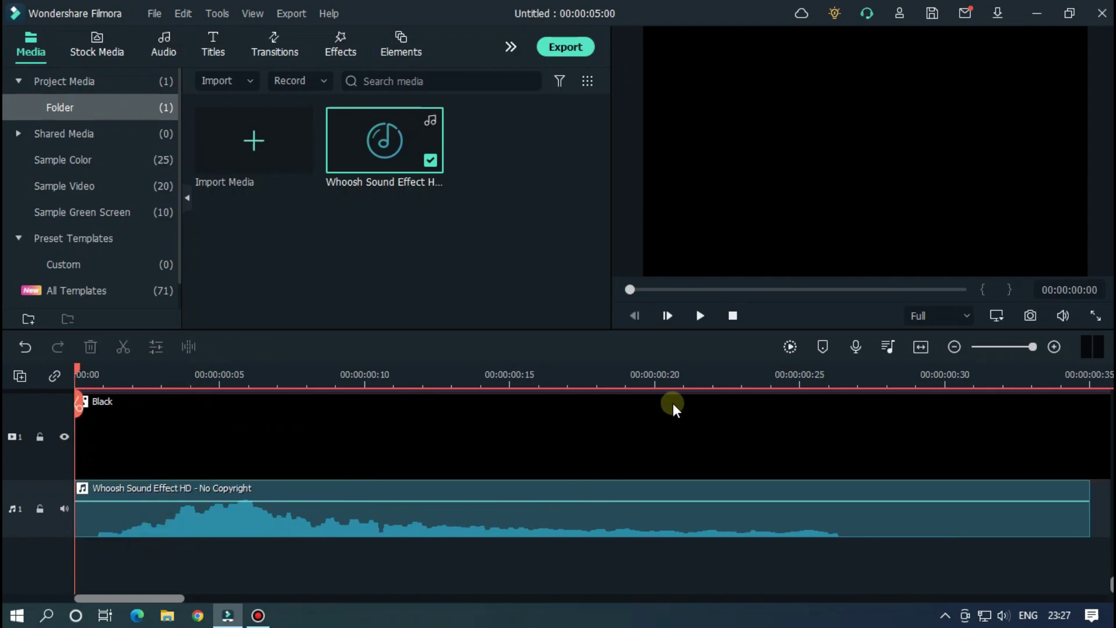
- Play the timeline to hear the whoosh under the first title
scroll(638, 365, down, 5)
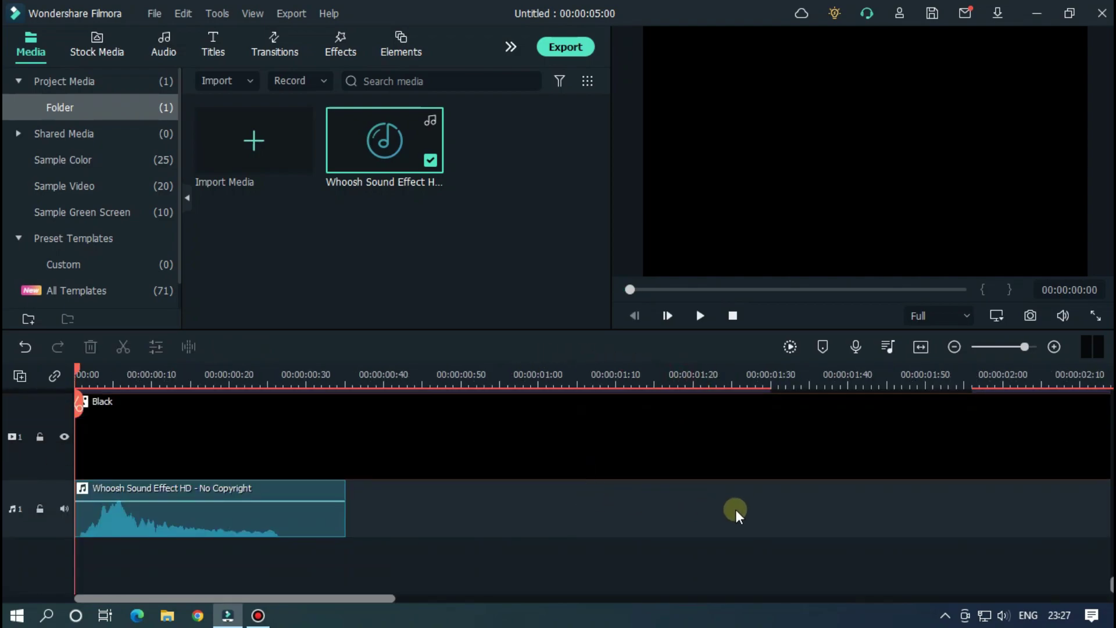
key(space)
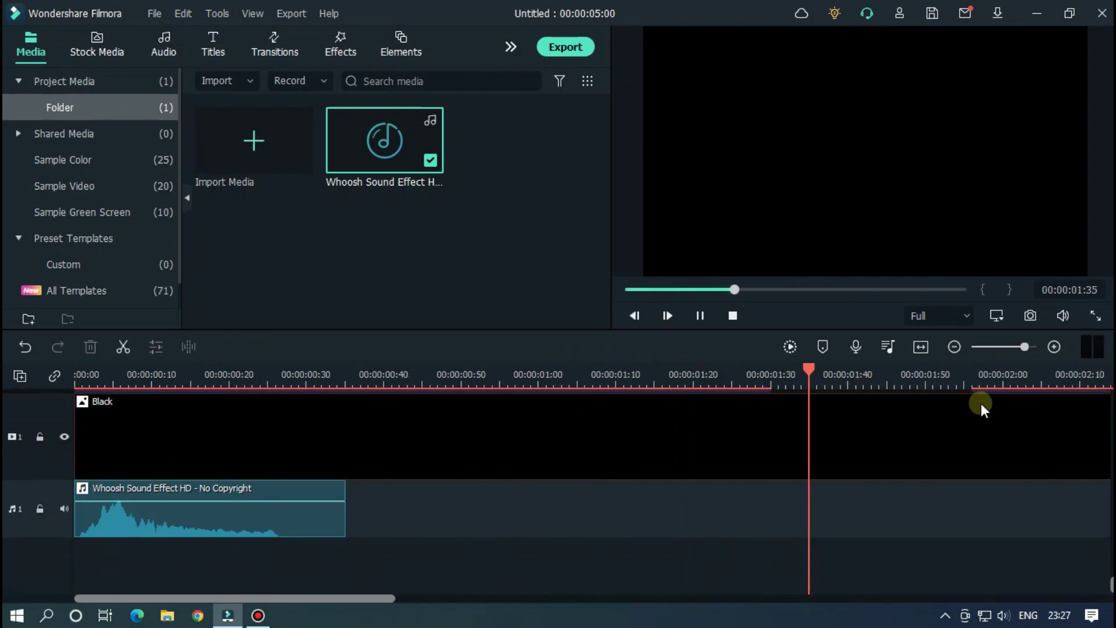
key(space)
- Paste a second Whoosh clip on the audio track at about 00:00:02:00
click(286, 536)
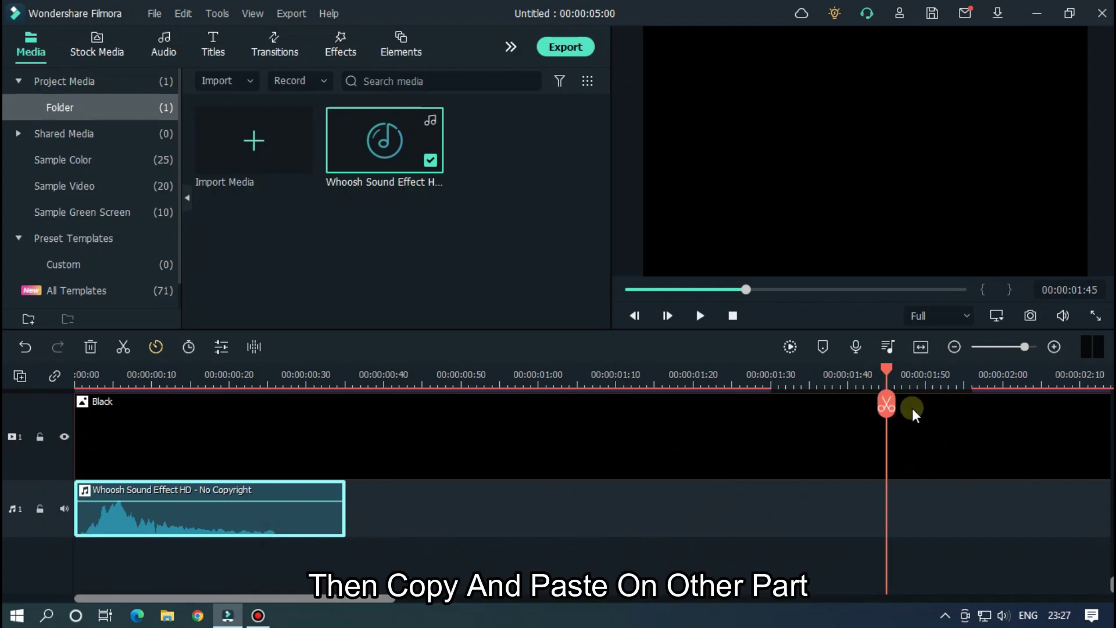
drag(888, 367, 979, 373)
key(ctrl+c)
key(ctrl+v)
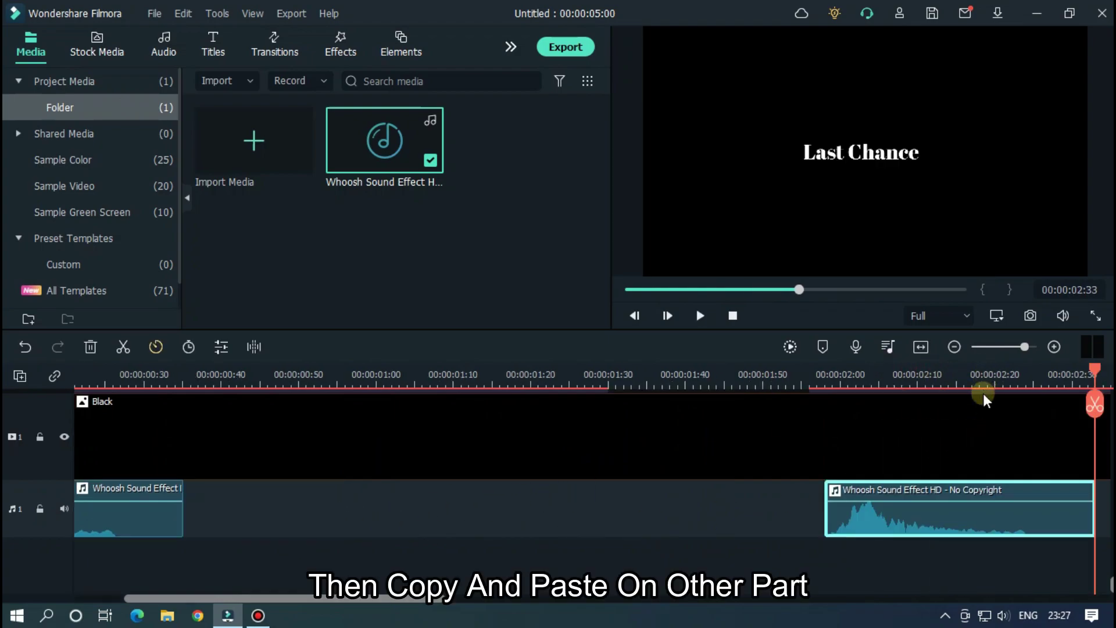
click(774, 384)
drag(867, 525, 852, 525)
key(space)
key(space)
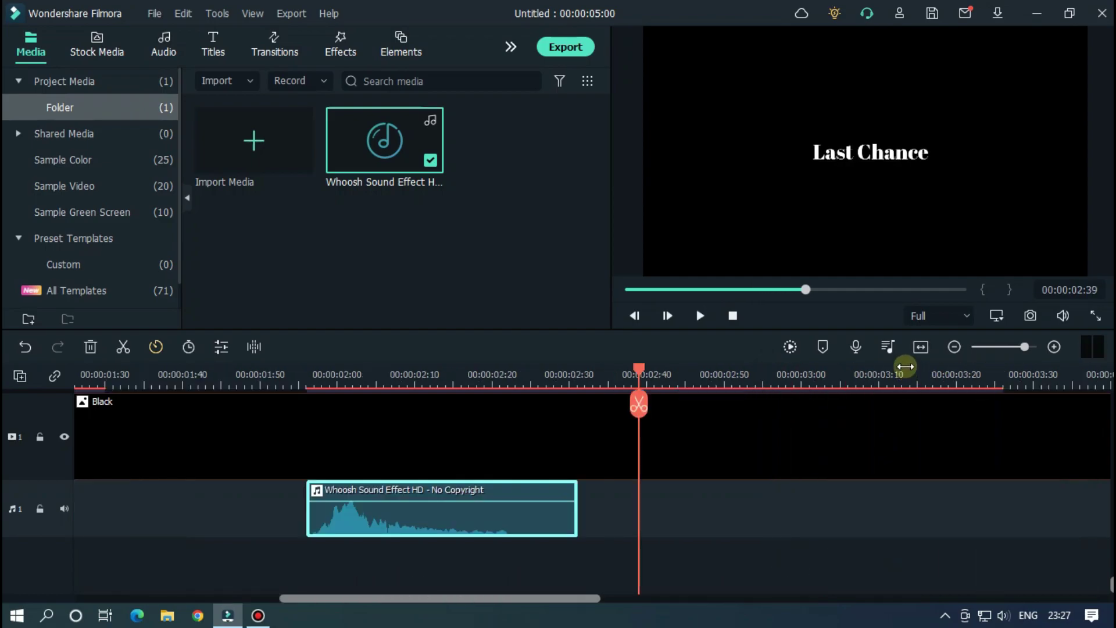
- Preview the whole sequence from the beginning to check sound timing
drag(906, 369, 506, 294)
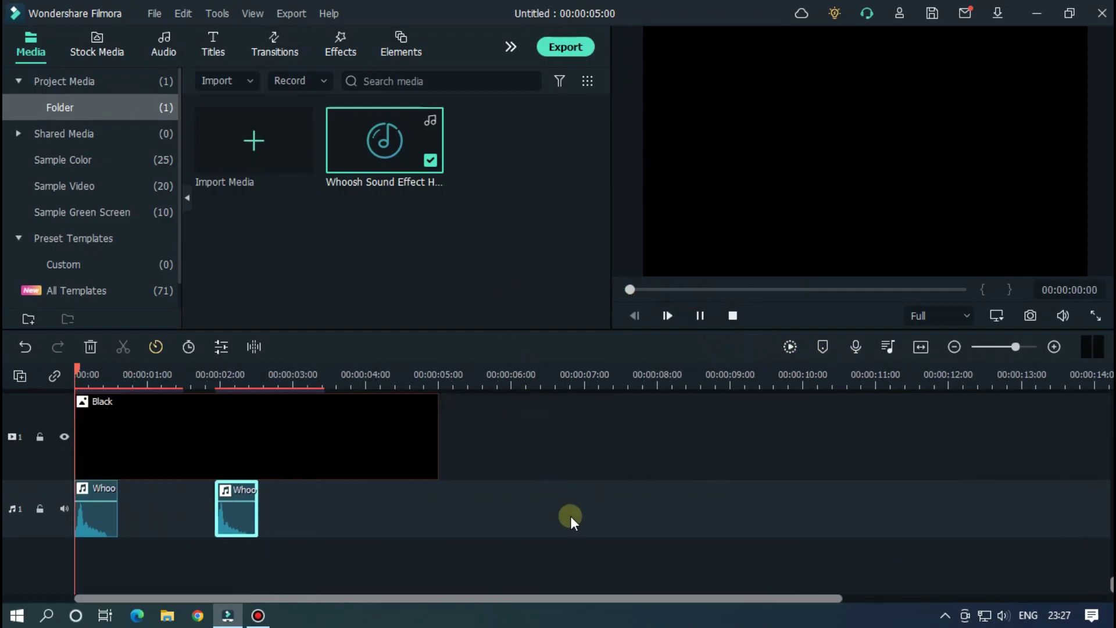
key(space)
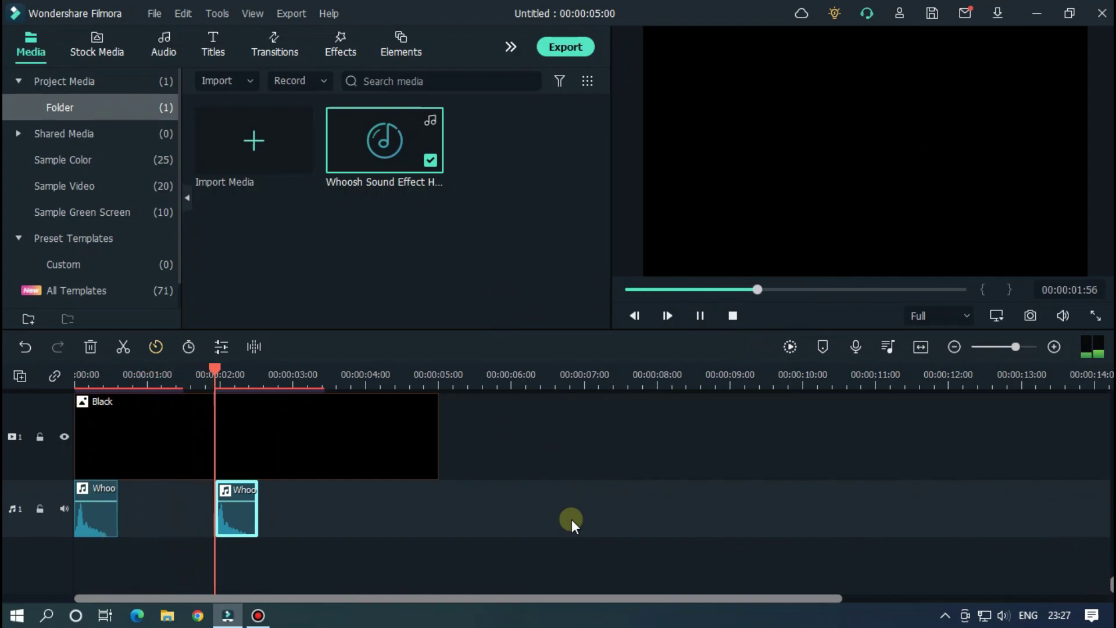
drag(692, 289, 606, 291)
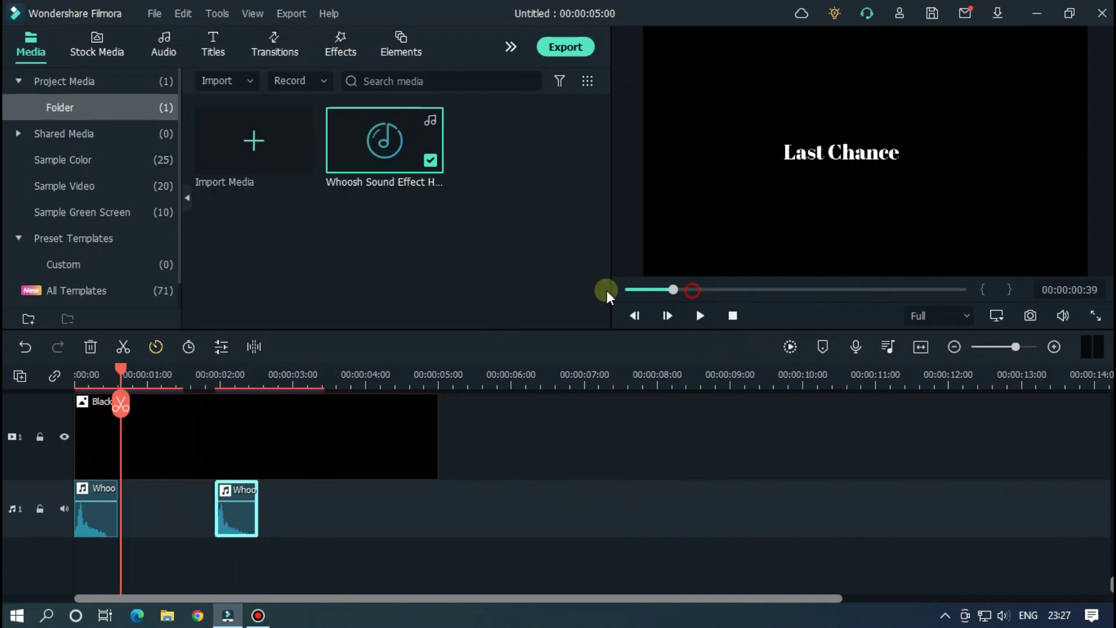
key(space)
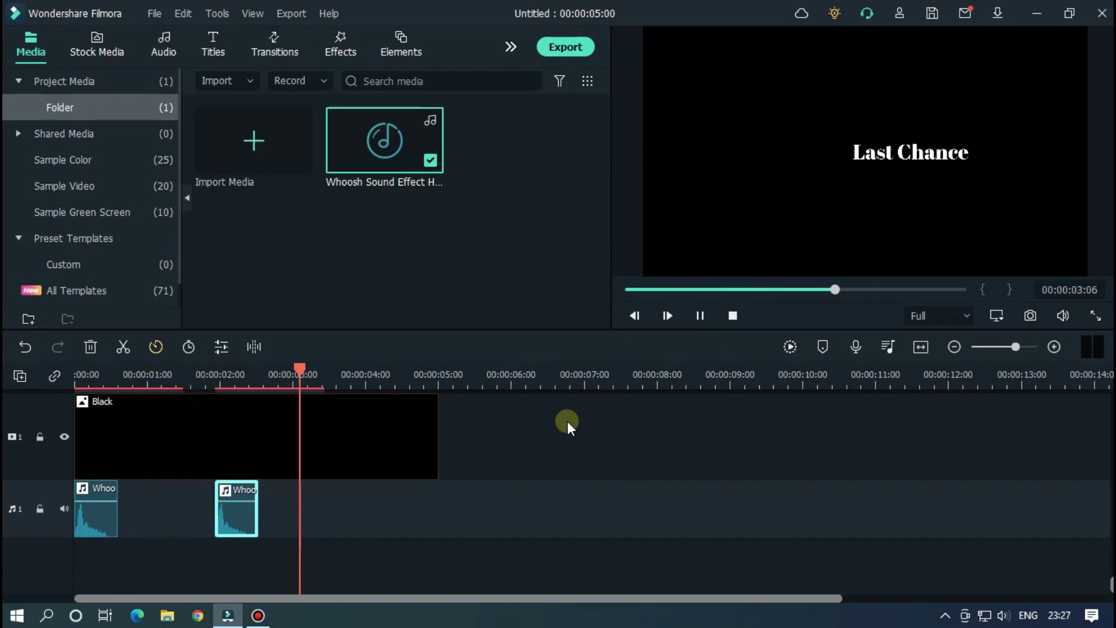
key(space)
drag(706, 292, 602, 308)
key(space)
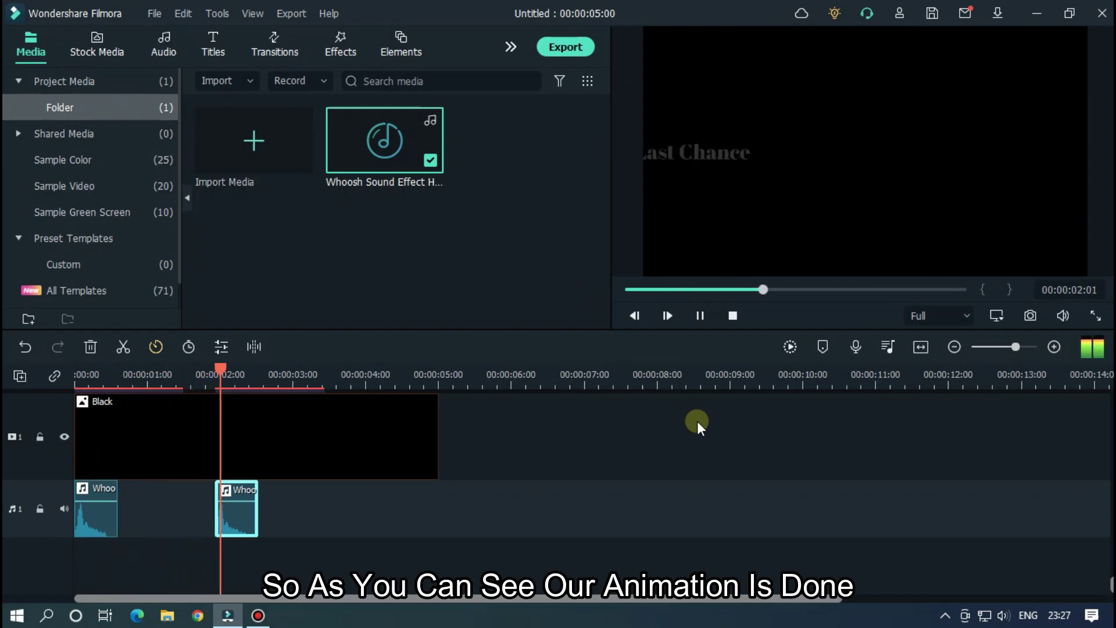
key(space)
- Lengthen the second Default Title clip and preview its animation
scroll(723, 421, up, 2)
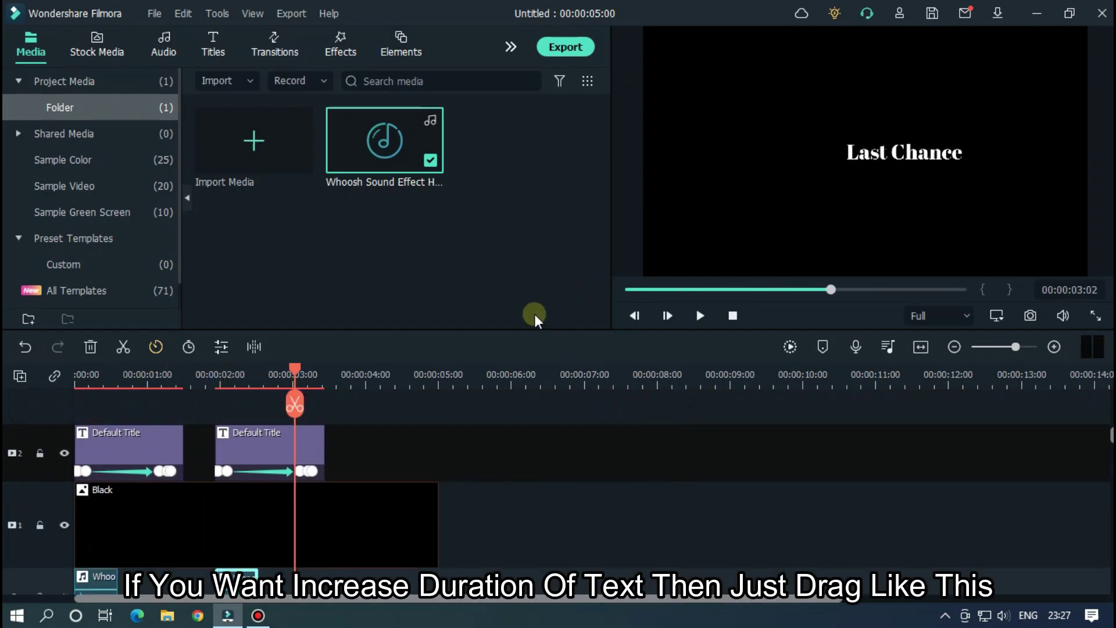
click(230, 384)
drag(327, 372, 400, 374)
click(459, 434)
drag(458, 434, 596, 435)
click(170, 379)
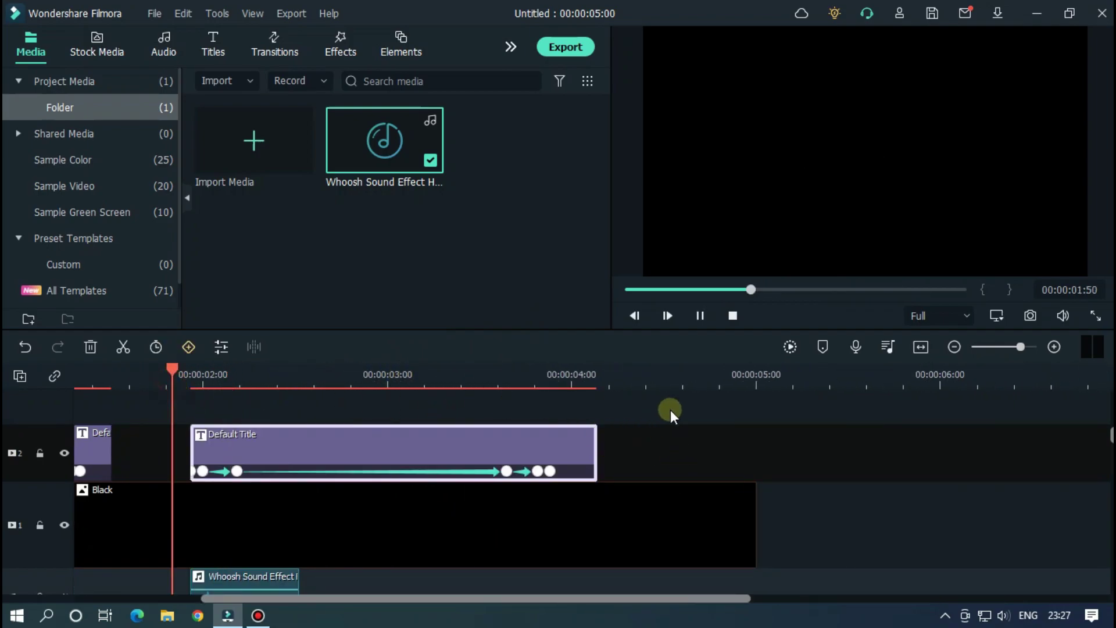
key(space)
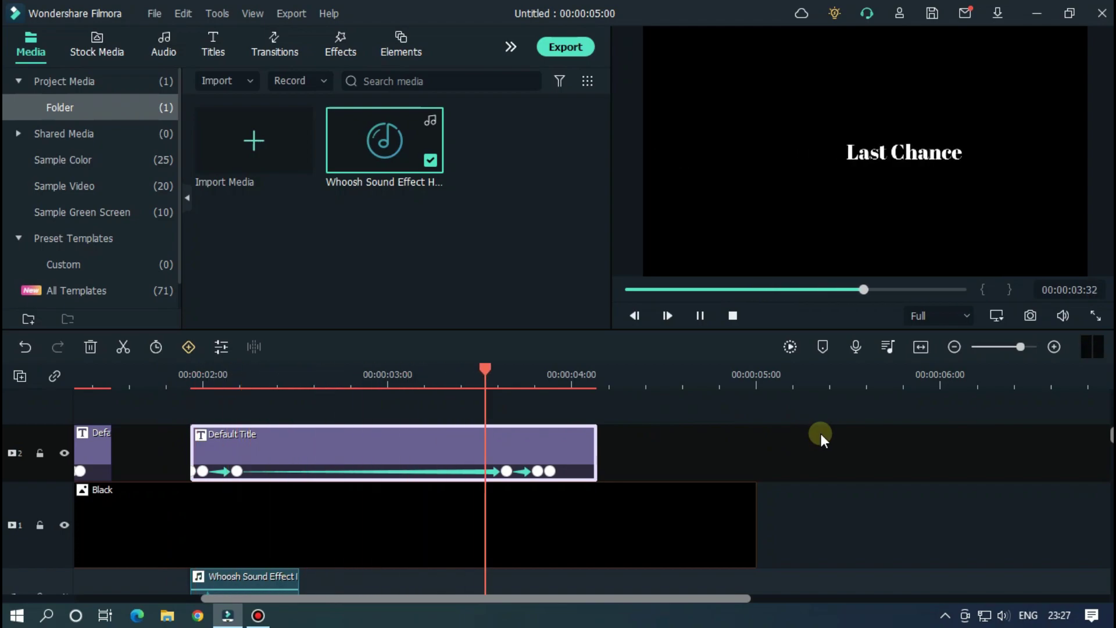
key(space)
click(189, 377)
key(space)
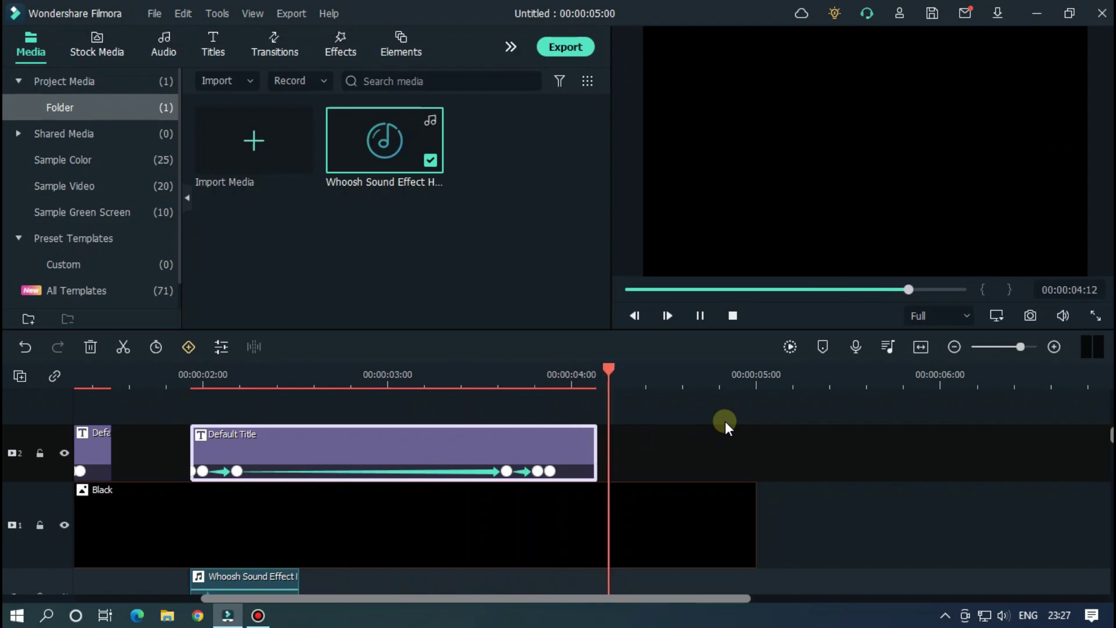
key(space)
- Shorten the second title to end at about 00:00:03:05 and preview again
drag(596, 438, 403, 447)
click(155, 391)
click(150, 385)
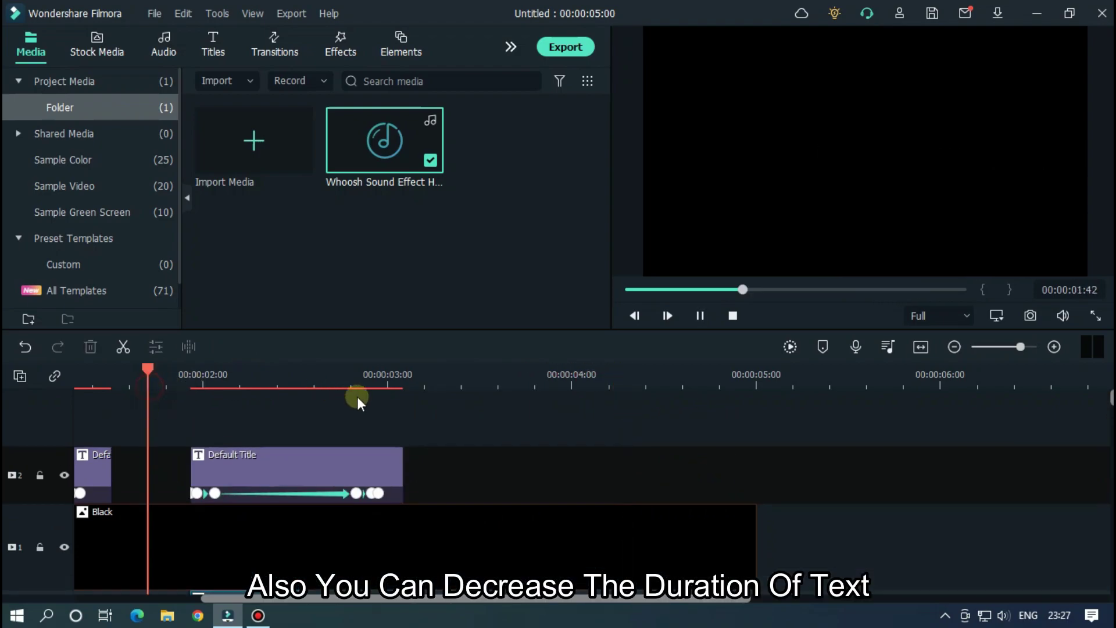
key(space)
key(space)
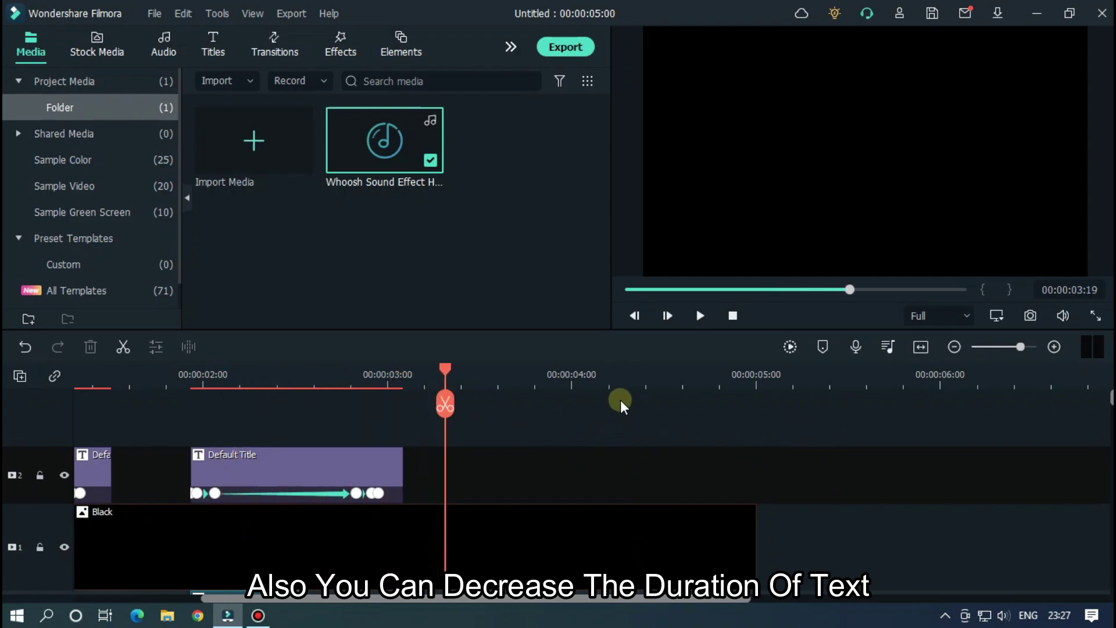
drag(533, 369, 462, 364)
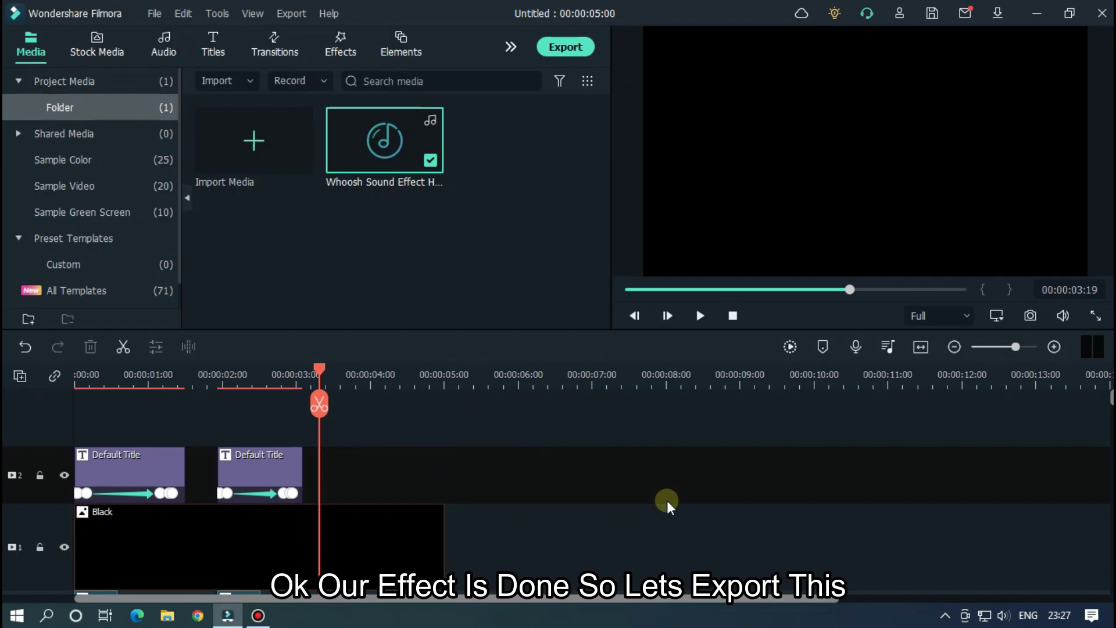
- Open Local MP4 export and name the output file 'Slide Text Animation'
click(555, 48)
drag(673, 131, 459, 113)
text(Slide T)
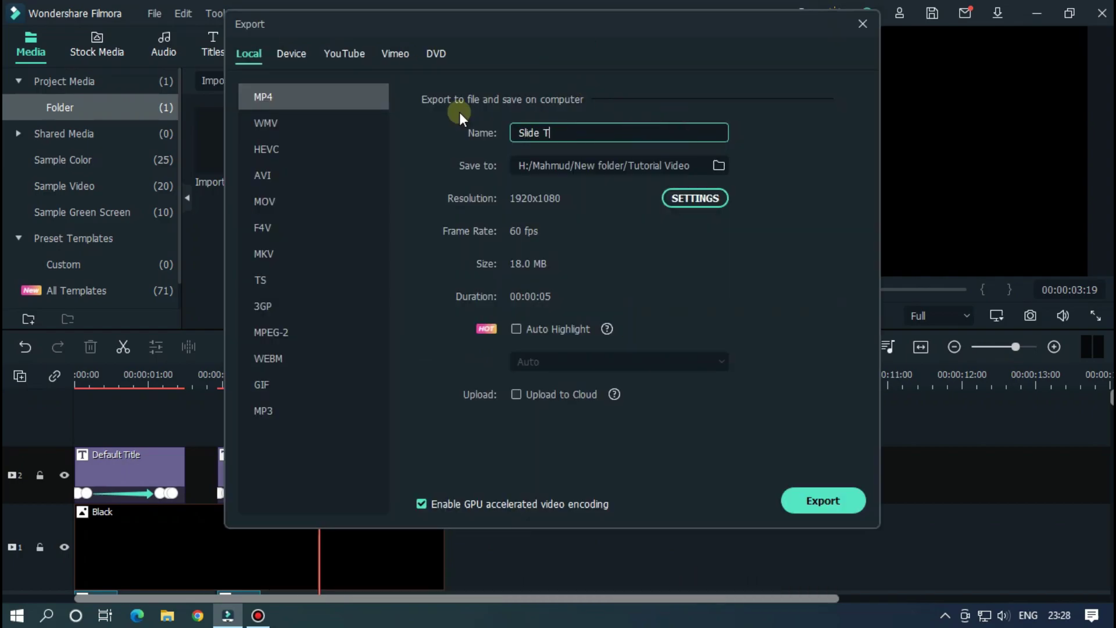